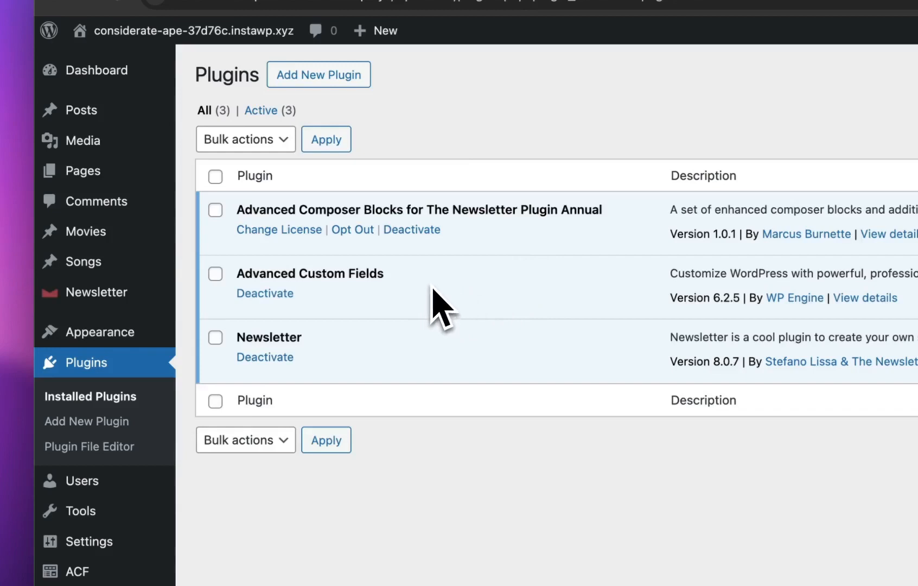
- Add a Single Post+ block to the empty newsletter in the Composer
{"action": "mouse_move", "coordinate": [120, 242]}
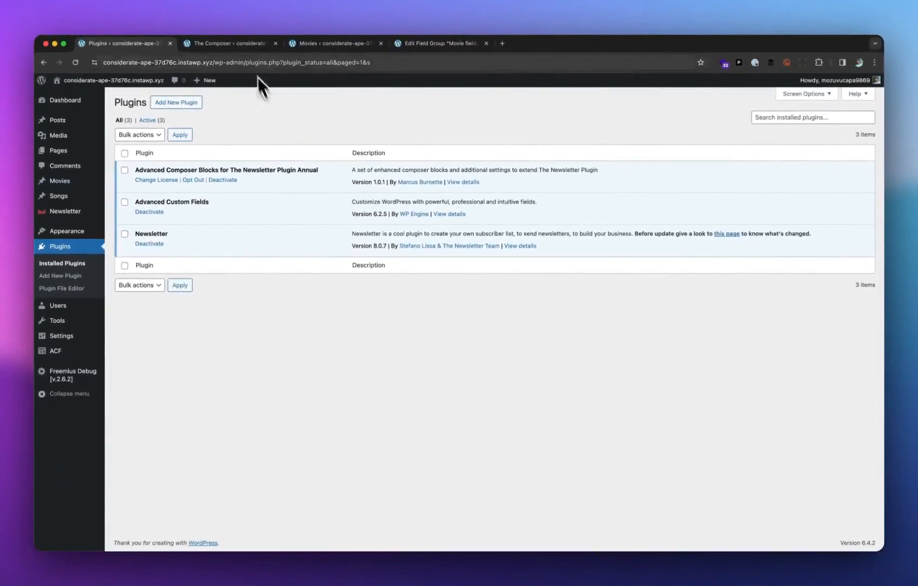
{"action": "left_click", "coordinate": [250, 46]}
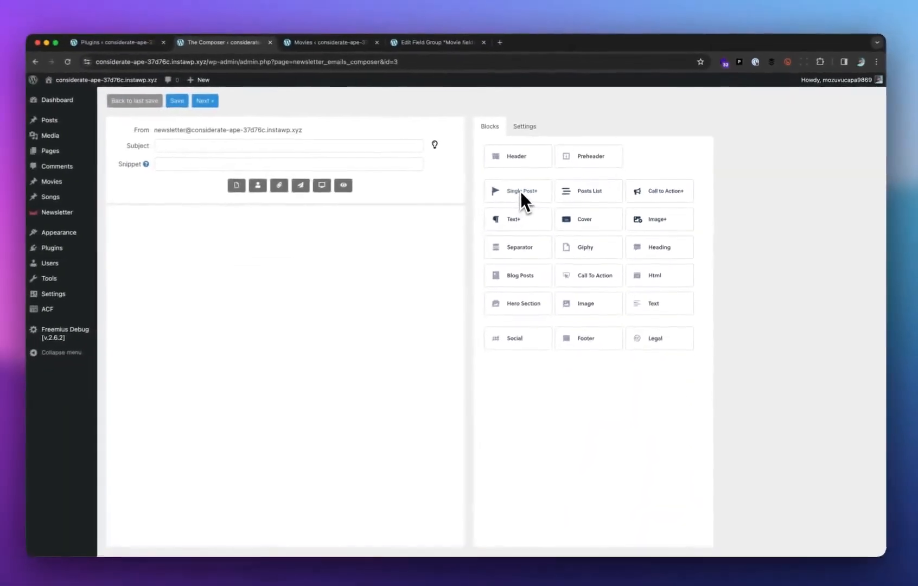
{"action": "left_click_drag", "start_coordinate": [521, 193], "coordinate": [326, 233]}
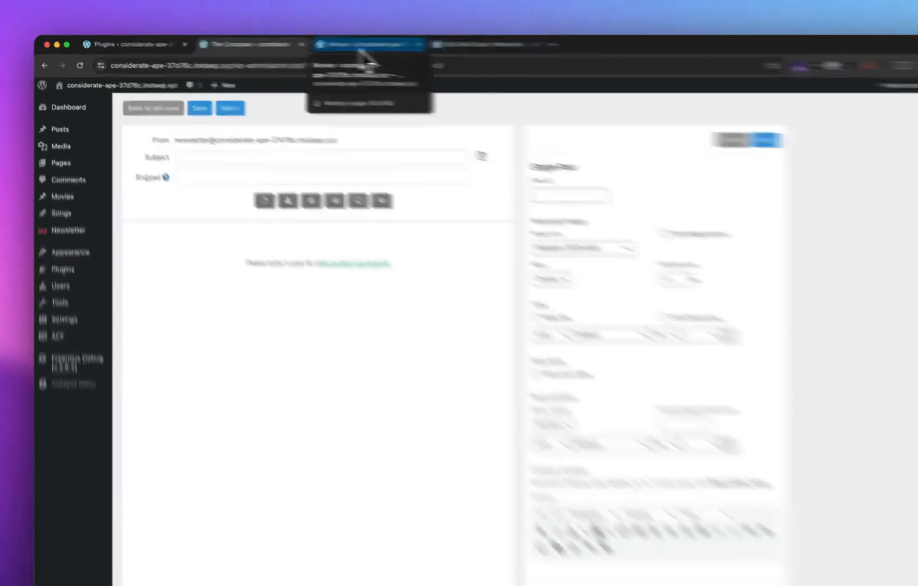
- Open the Fast & Furious movie for editing and highlight its post ID in the page address
{"action": "left_click", "coordinate": [328, 48]}
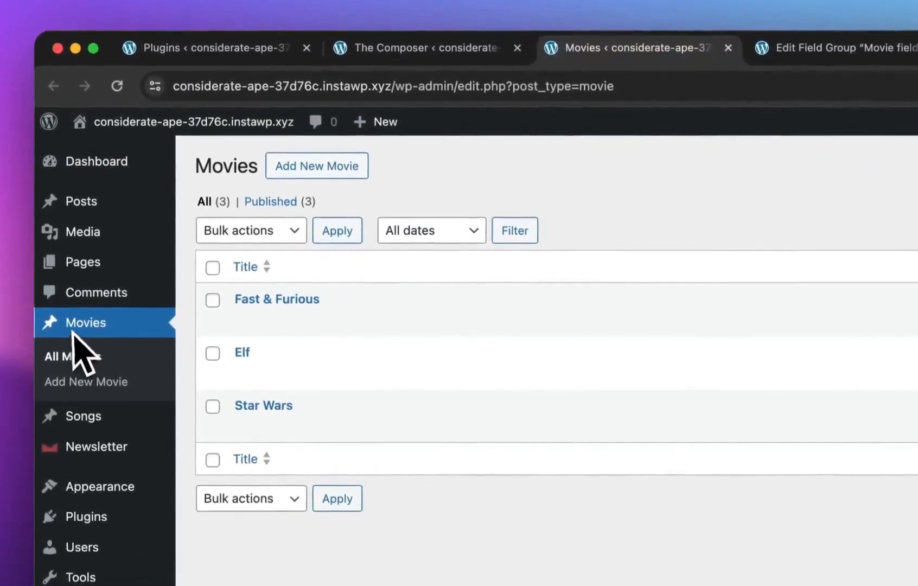
{"action": "mouse_move", "coordinate": [249, 305]}
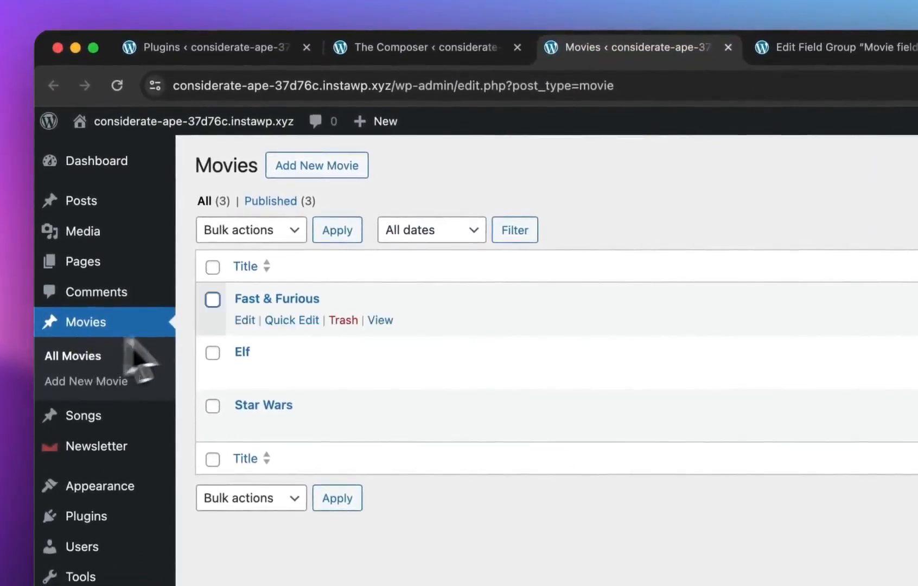
{"action": "left_click", "coordinate": [247, 321]}
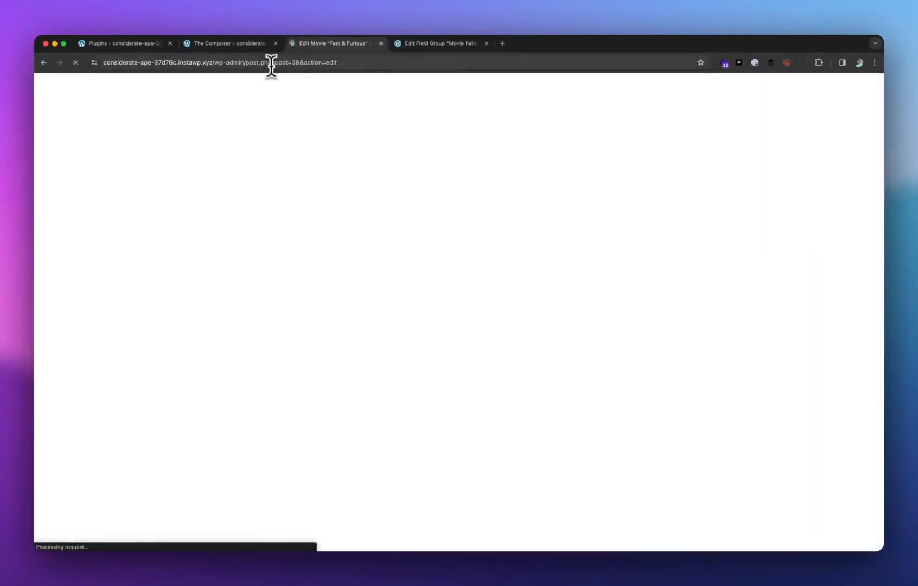
{"action": "left_click_drag", "start_coordinate": [275, 63], "coordinate": [301, 64]}
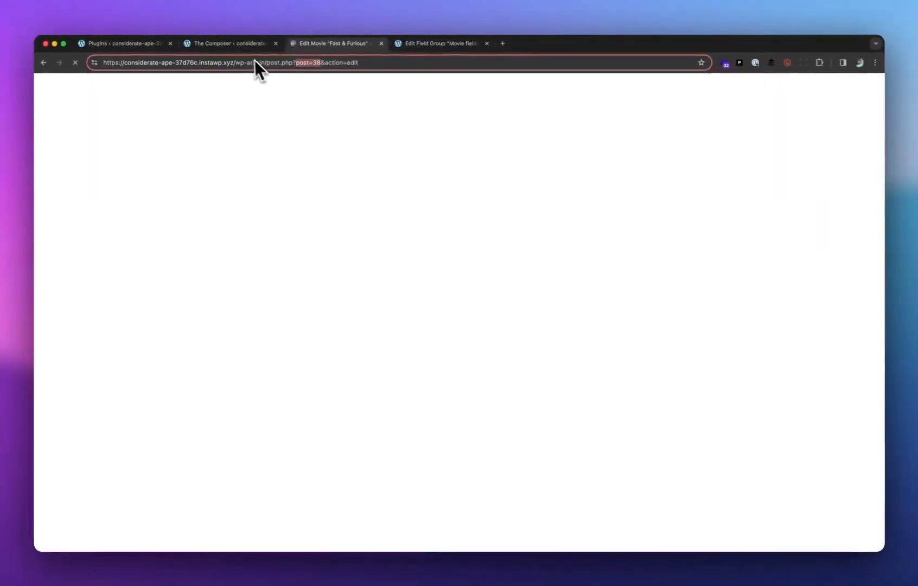
- Set the Single Post block's Post ID to 38 in the newsletter Composer and review the block's preview
{"action": "left_click", "coordinate": [244, 48]}
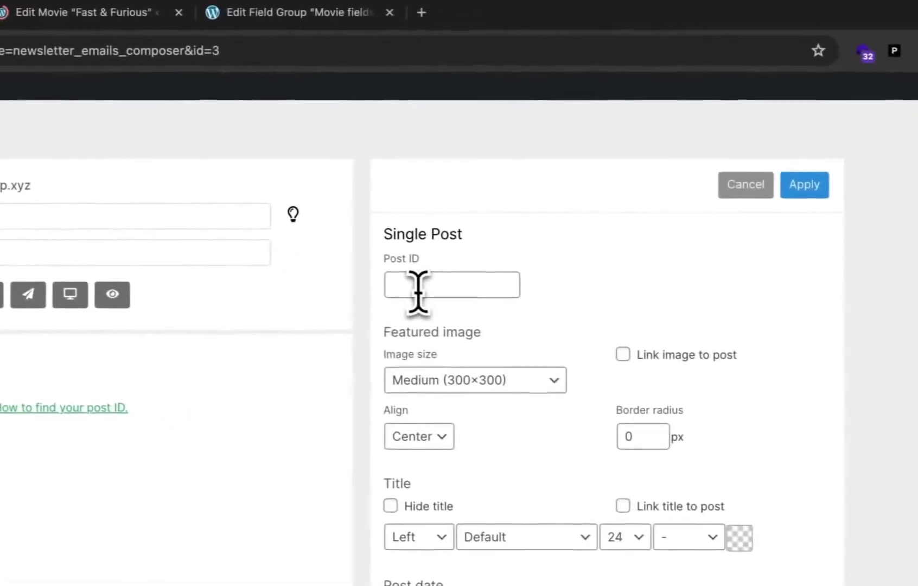
{"action": "left_click", "coordinate": [762, 326]}
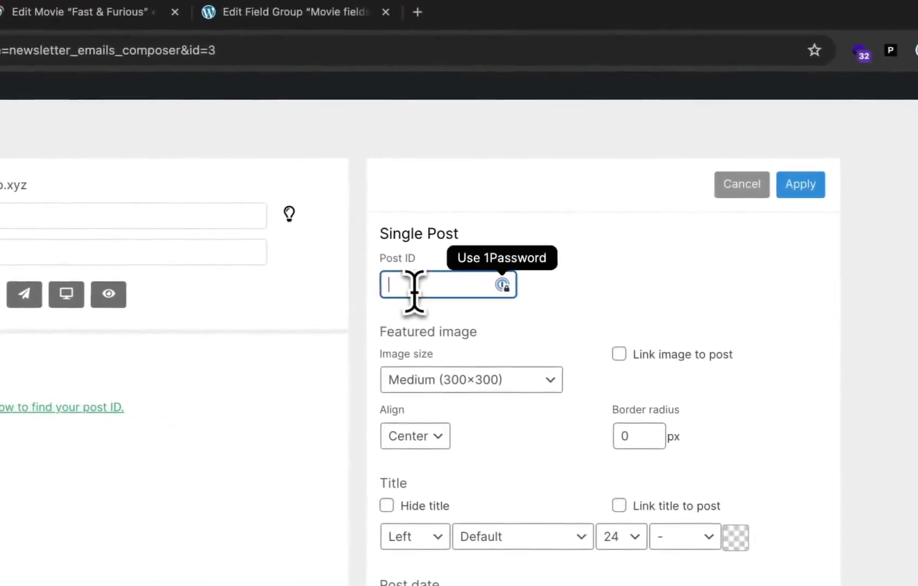
{"action": "type", "text": "38"}
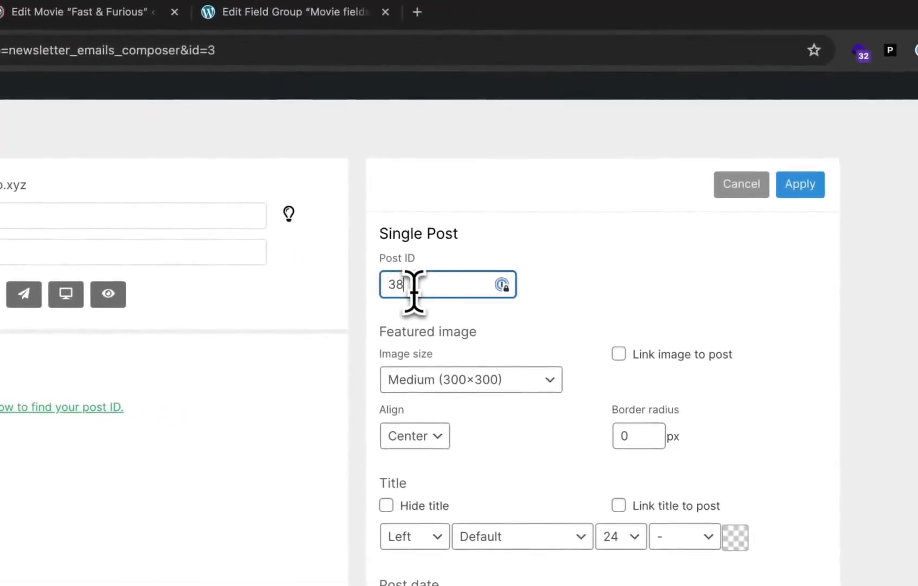
{"action": "left_click", "coordinate": [585, 296]}
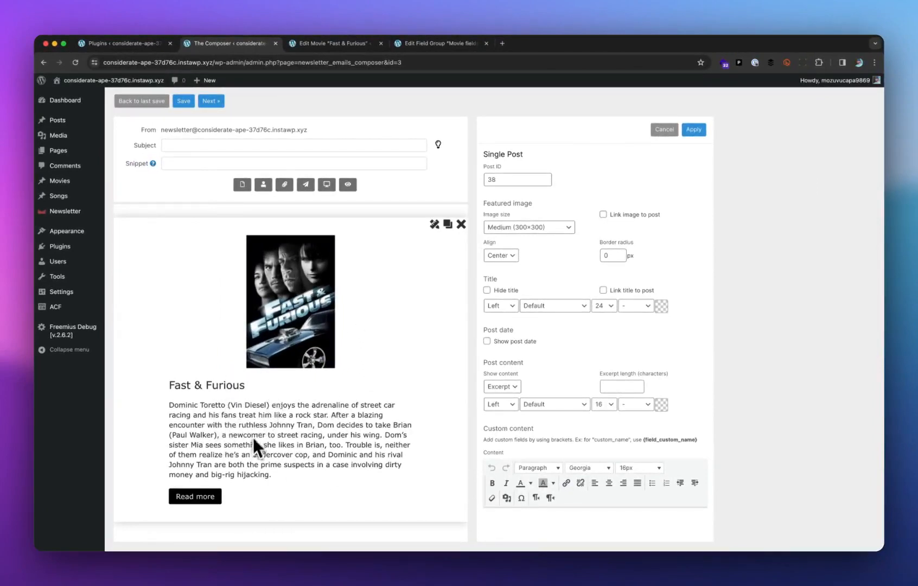
{"action": "scroll", "coordinate": [255, 438], "scroll_direction": "down", "scroll_amount": 1}
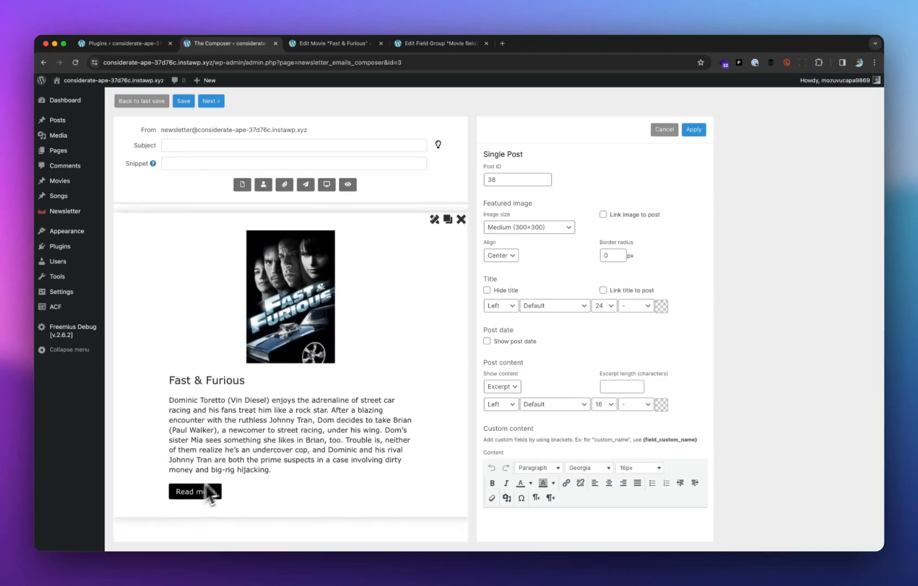
{"action": "scroll", "coordinate": [384, 387], "scroll_direction": "up", "scroll_amount": 1}
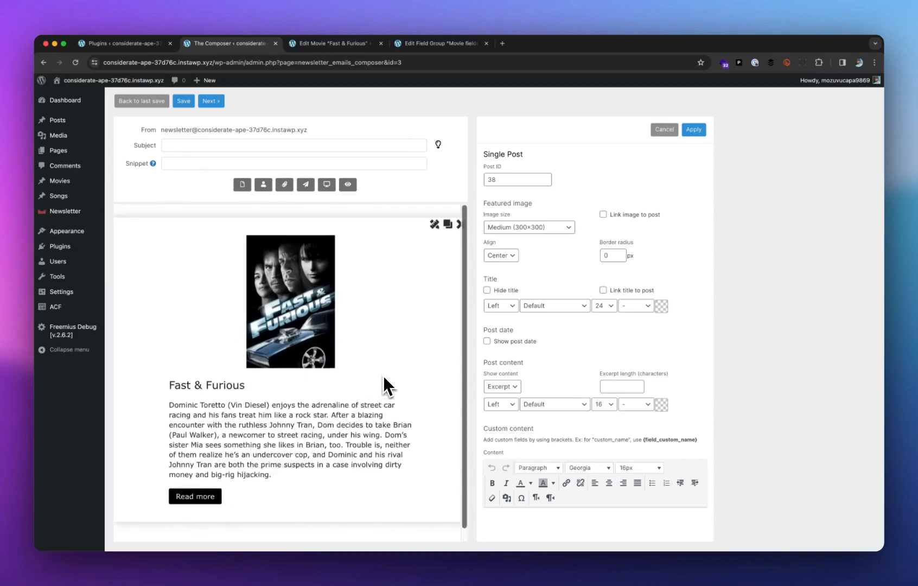
- Try the featured image sizes None and Medium large (768x0), and return the size to Medium (300x300)
{"action": "left_click", "coordinate": [546, 230]}
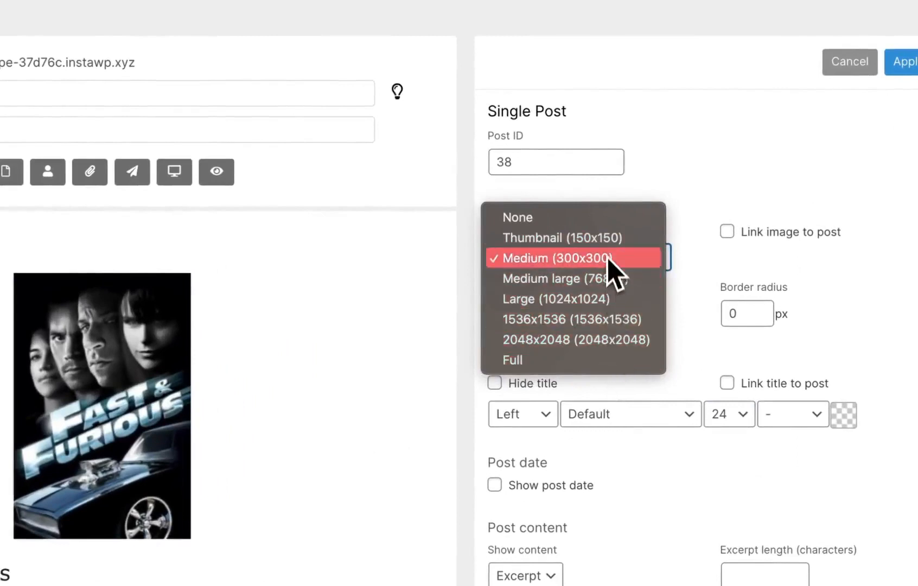
{"action": "left_click", "coordinate": [607, 220]}
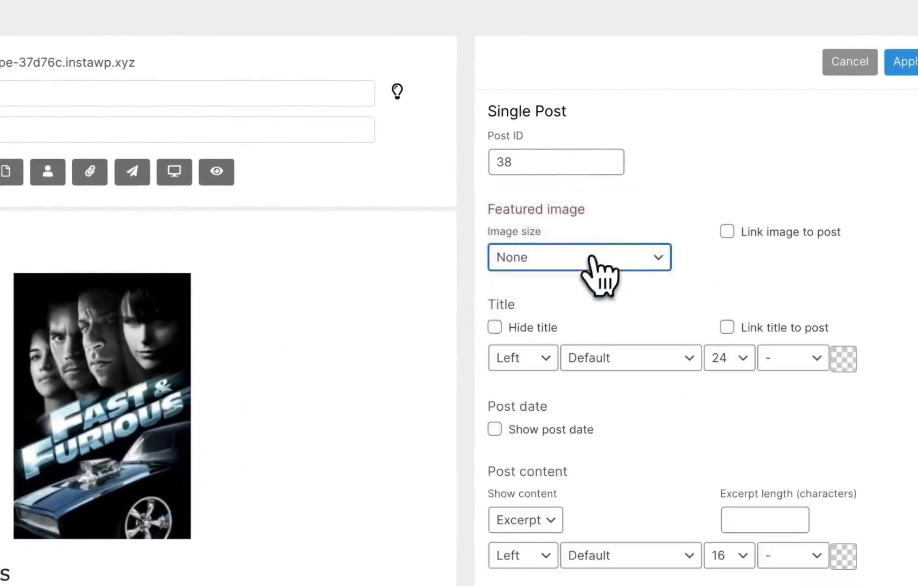
{"action": "left_click", "coordinate": [589, 259]}
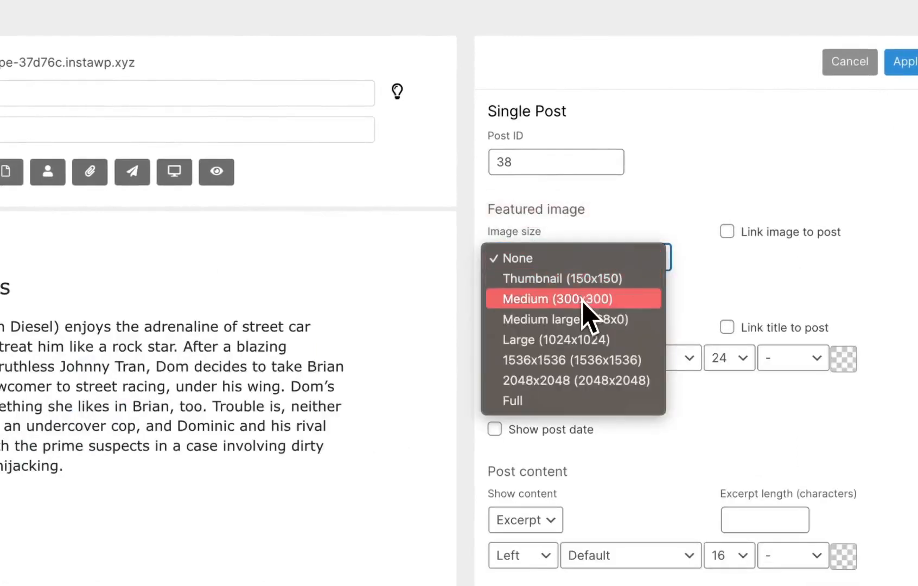
{"action": "left_click", "coordinate": [585, 301]}
{"action": "left_click", "coordinate": [582, 266]}
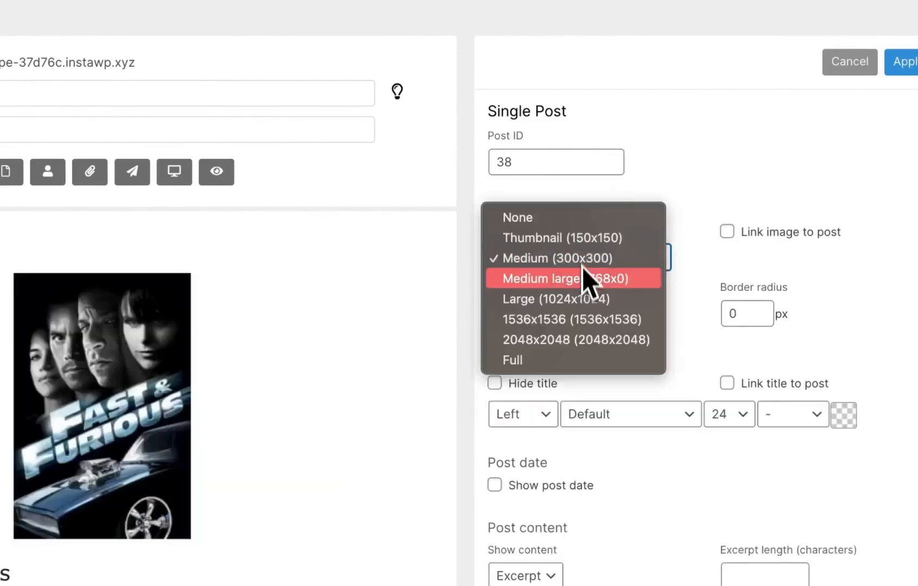
{"action": "left_click", "coordinate": [582, 288]}
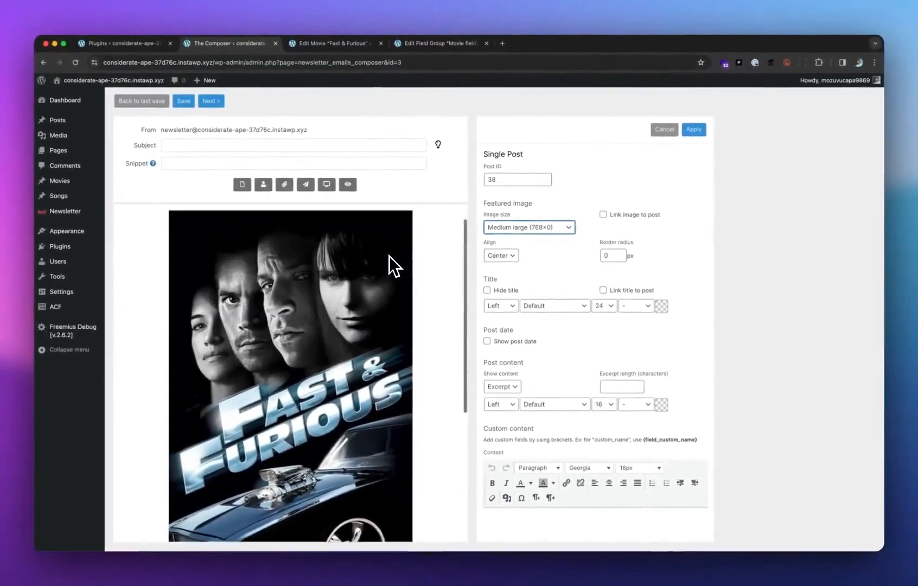
{"action": "left_click", "coordinate": [543, 228]}
{"action": "left_click", "coordinate": [539, 213]}
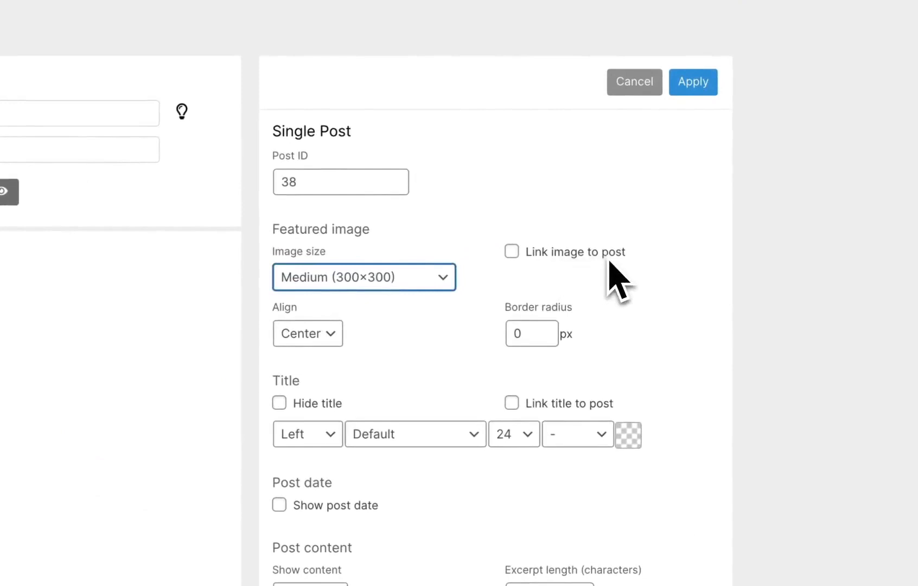
- Try left alignment for the featured image and return it to Center
{"action": "left_click", "coordinate": [311, 334]}
{"action": "left_click", "coordinate": [340, 315]}
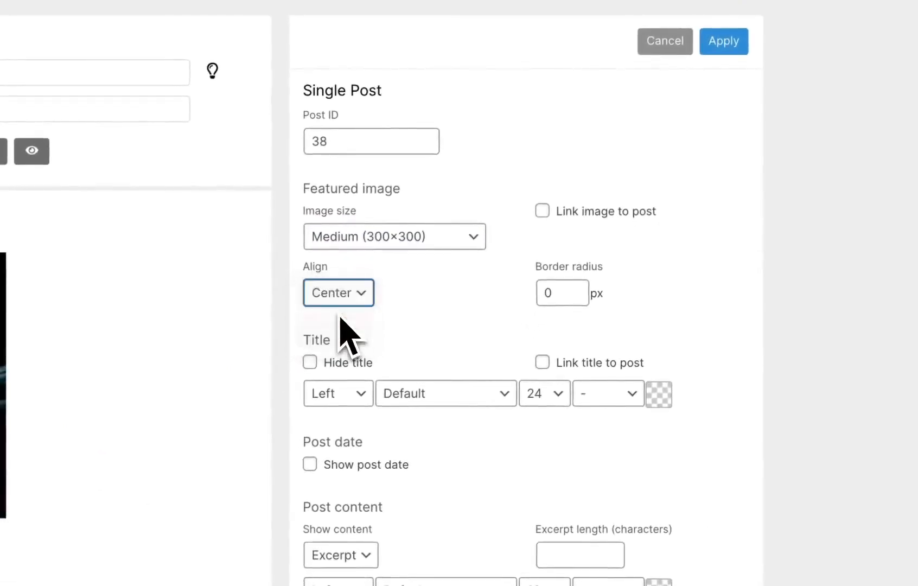
{"action": "left_click", "coordinate": [352, 297]}
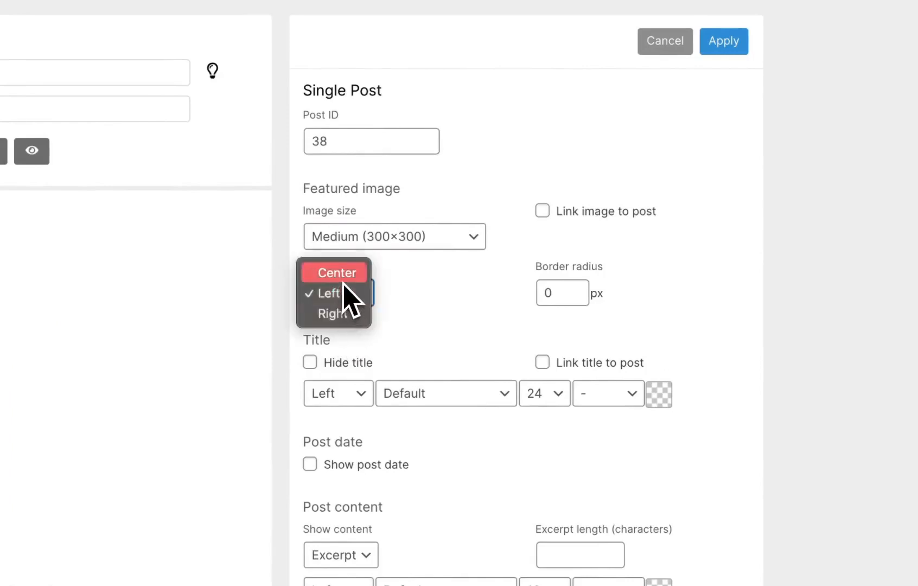
{"action": "left_click", "coordinate": [344, 279]}
- Set the featured image's border radius to 10 px
{"action": "double_click", "coordinate": [537, 294]}
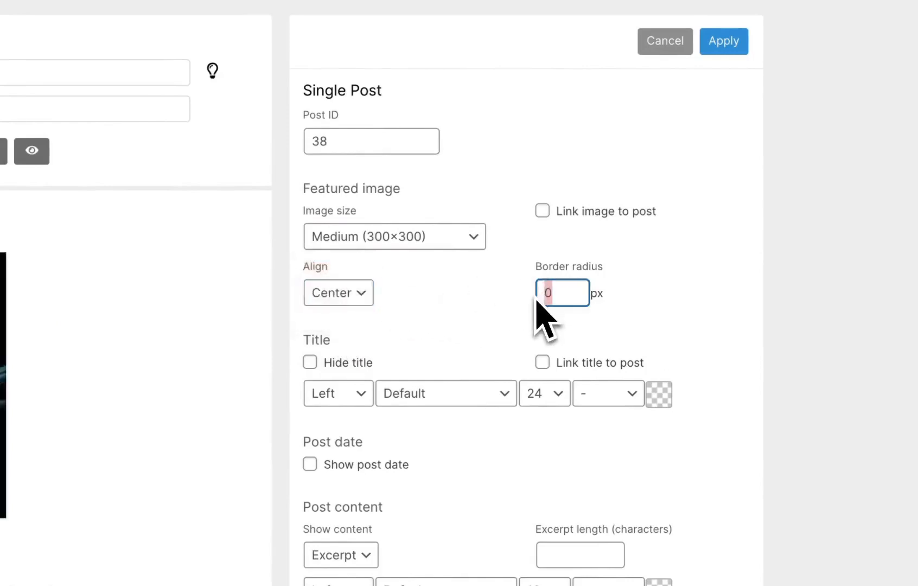
{"action": "type", "text": "10"}
{"action": "left_click", "coordinate": [423, 295]}
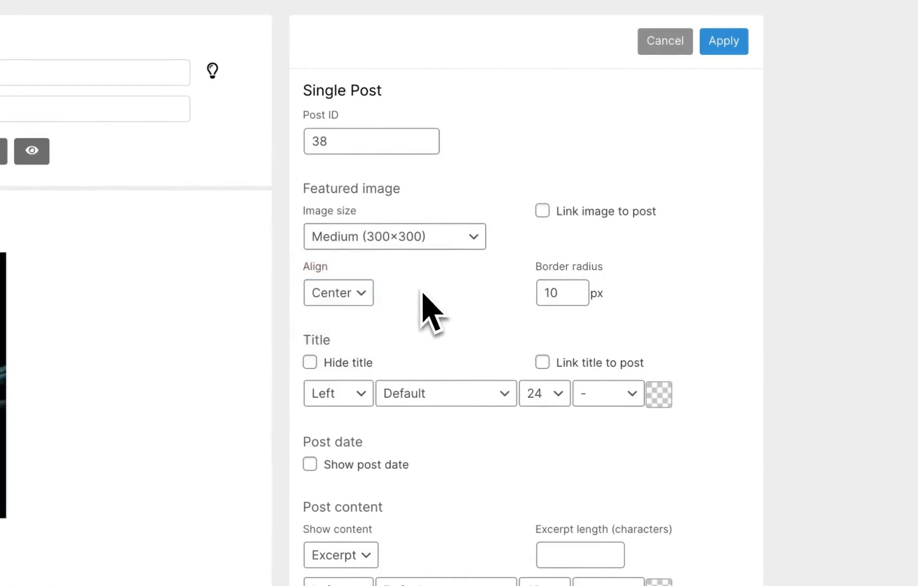
- Try hiding the post title, show it again, and check its alignment options
{"action": "scroll", "coordinate": [423, 293], "scroll_direction": "down", "scroll_amount": 2}
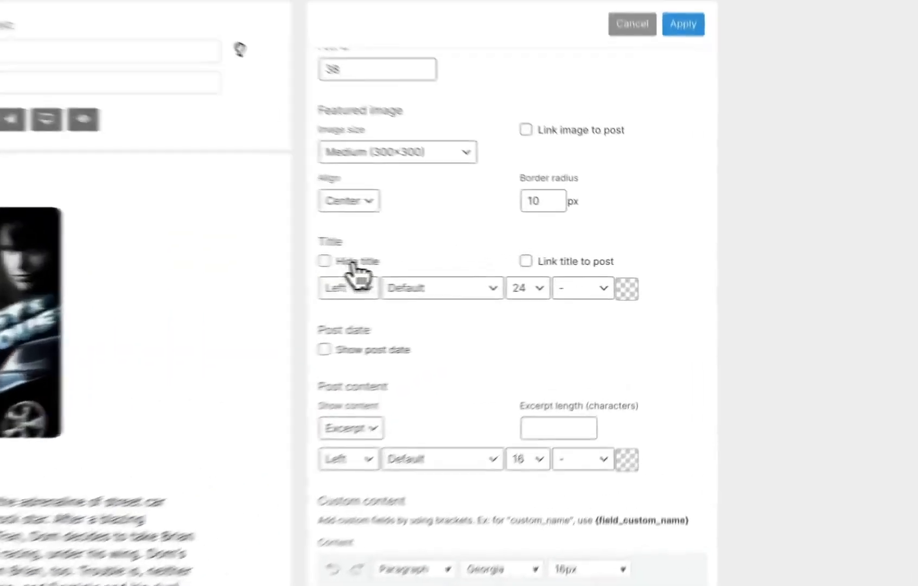
{"action": "left_click", "coordinate": [504, 268]}
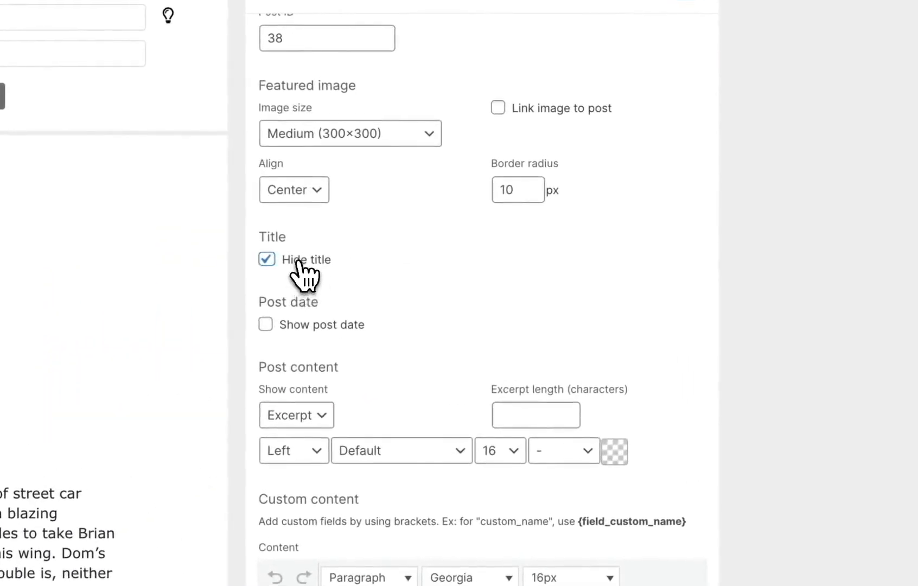
{"action": "left_click", "coordinate": [298, 261]}
{"action": "left_click", "coordinate": [294, 291]}
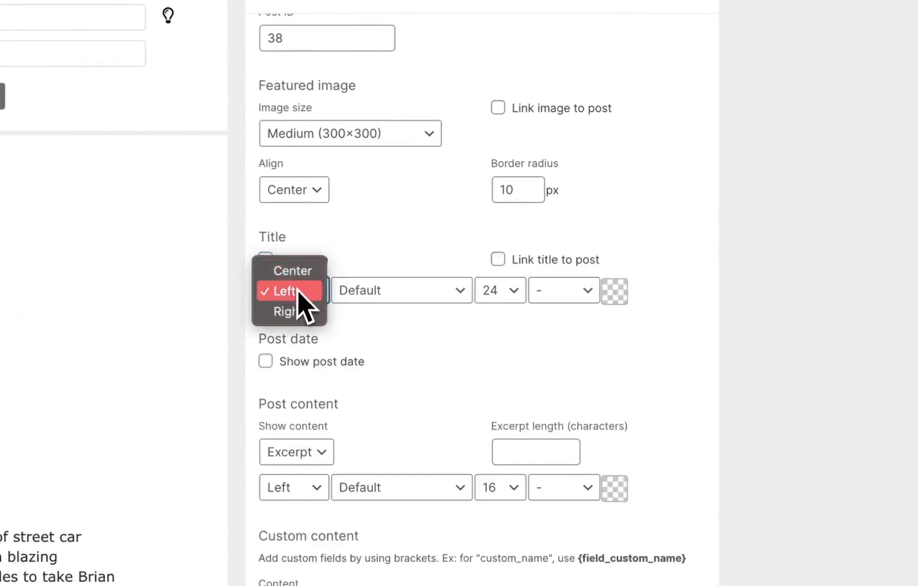
{"action": "left_click", "coordinate": [393, 341]}
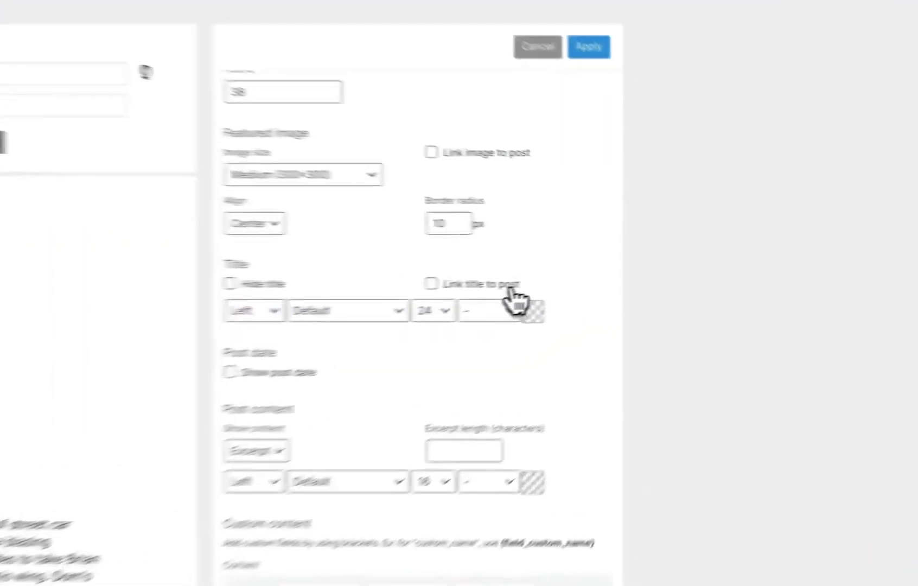
- Link the title of the Single Post block to its post
{"action": "left_click", "coordinate": [649, 270]}
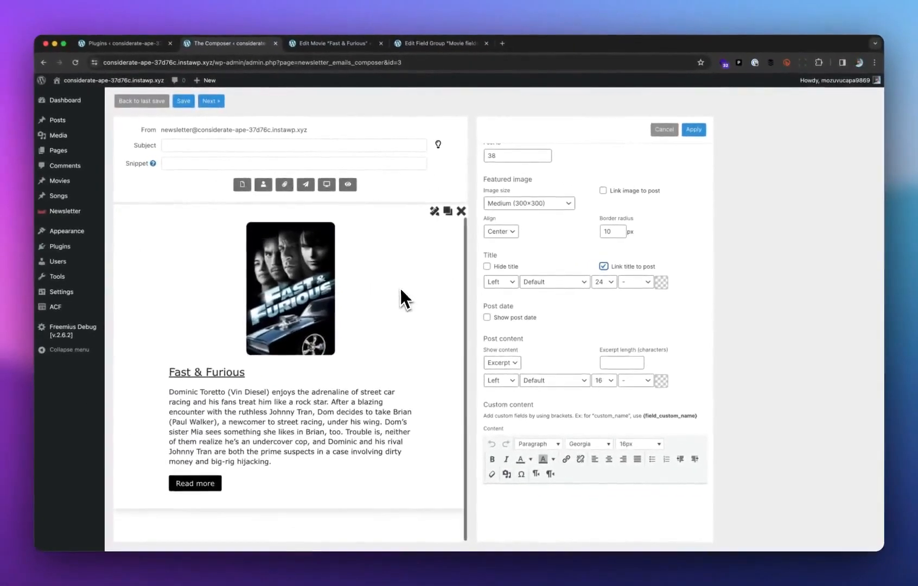
{"action": "scroll", "coordinate": [516, 307], "scroll_direction": "down", "scroll_amount": 1}
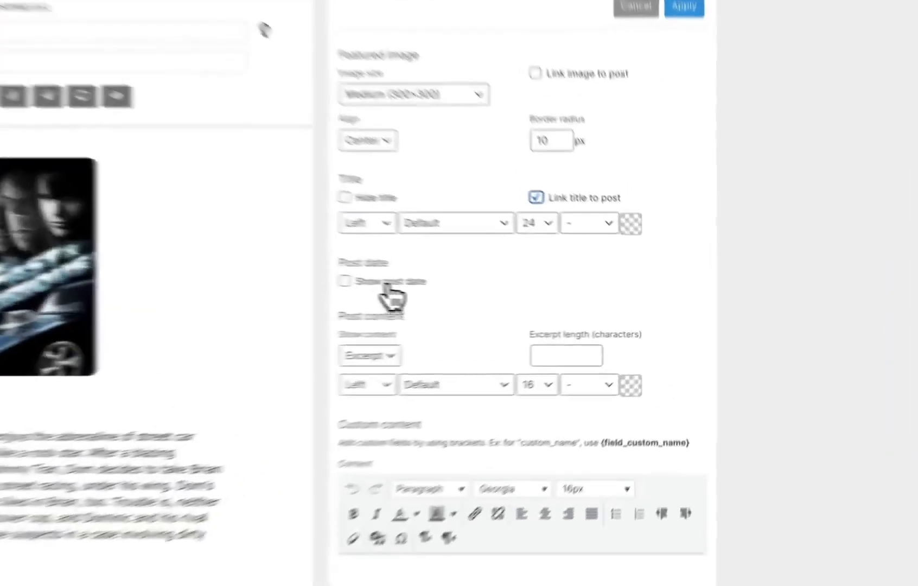
- Try showing the post date, check its alignment options, and turn the date off again
{"action": "left_click", "coordinate": [512, 300]}
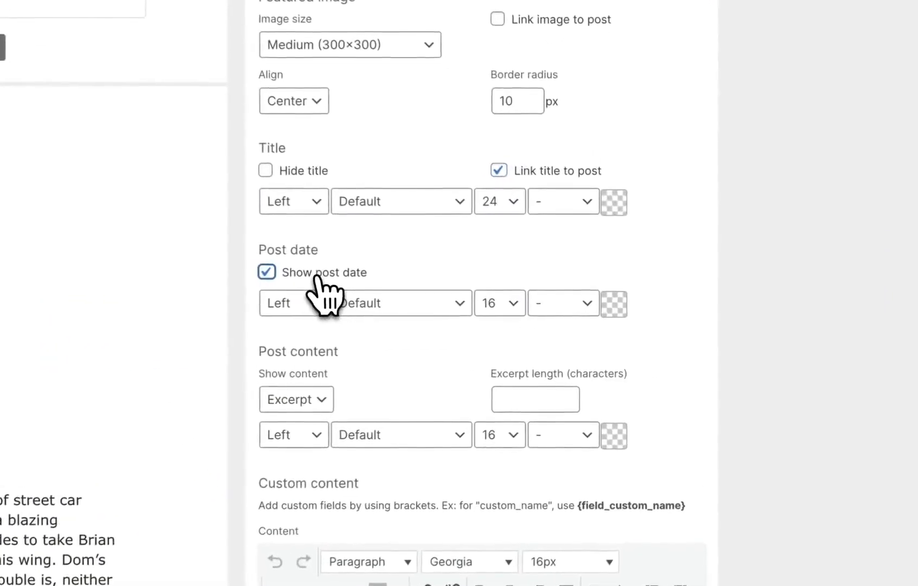
{"action": "left_click", "coordinate": [301, 303]}
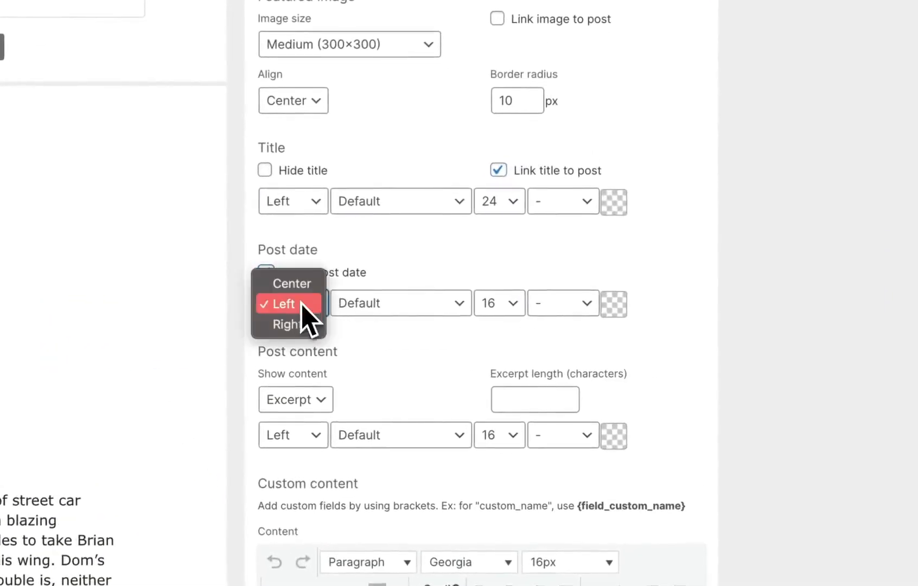
{"action": "left_click", "coordinate": [449, 253]}
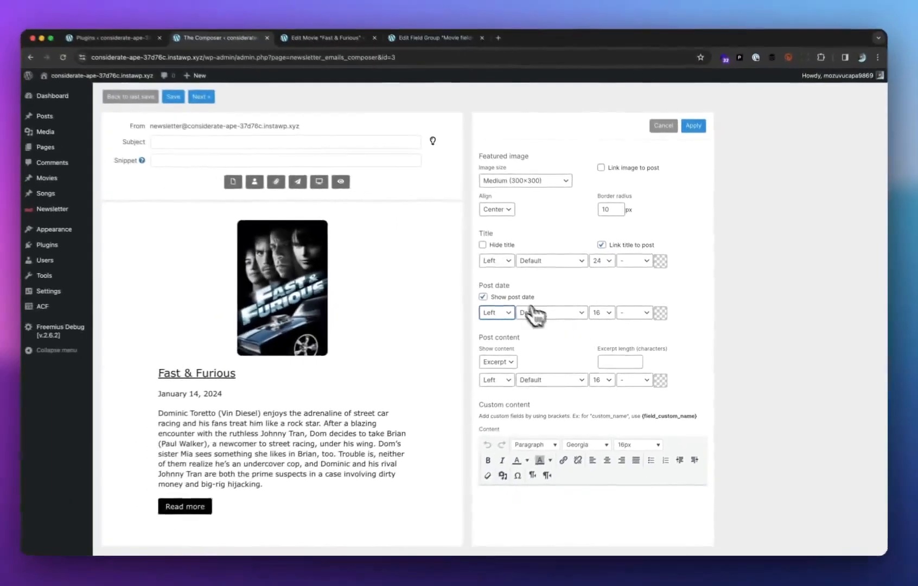
{"action": "left_click", "coordinate": [516, 299]}
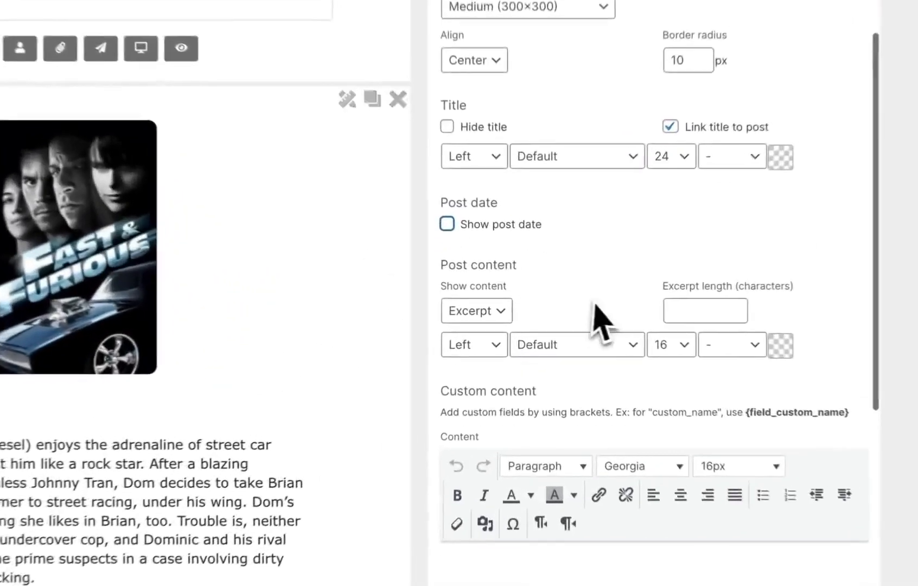
{"action": "left_click", "coordinate": [509, 309]}
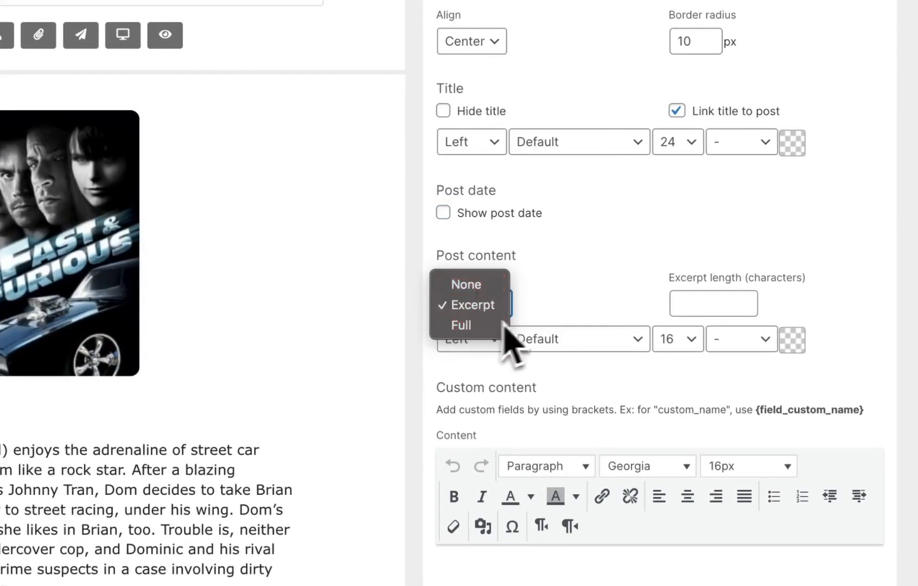
{"action": "left_click", "coordinate": [543, 310]}
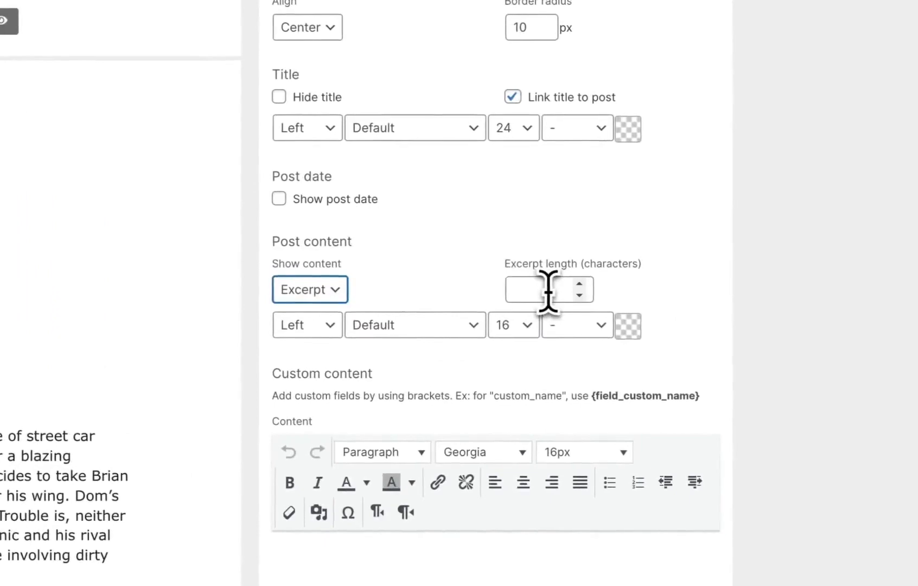
- Limit the post excerpt to 200 characters and check the alignment options for the post content
{"action": "left_click", "coordinate": [548, 293]}
{"action": "type", "text": "20"}
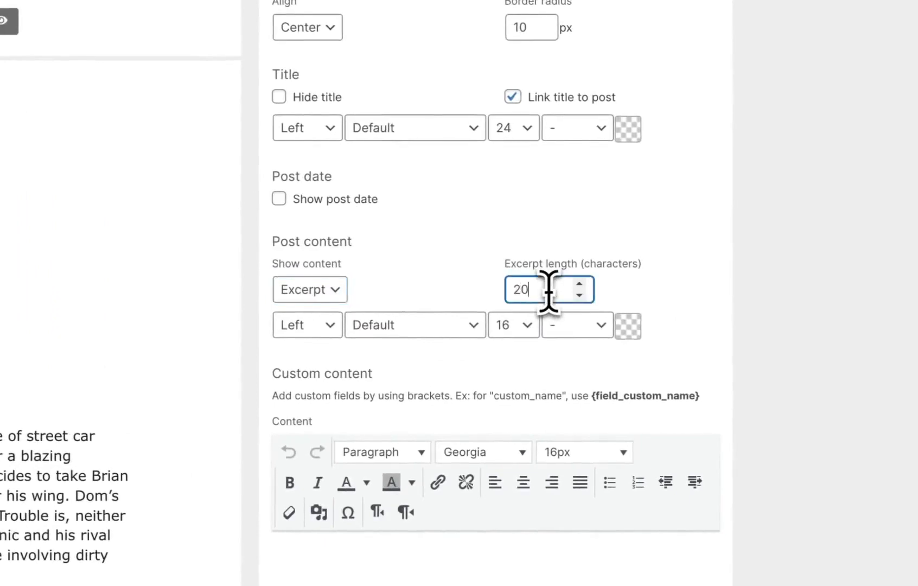
{"action": "type", "text": "0"}
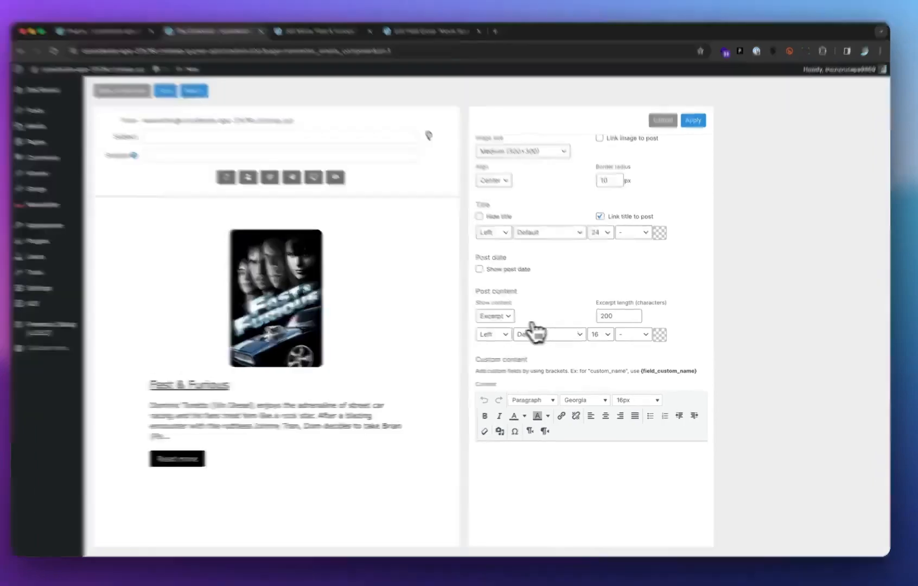
{"action": "left_click", "coordinate": [508, 336]}
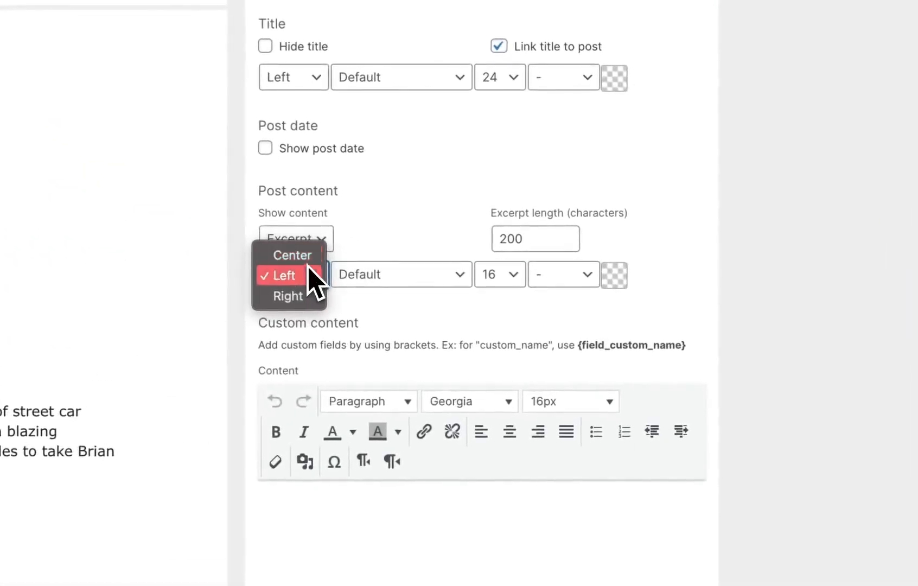
{"action": "left_click", "coordinate": [419, 330]}
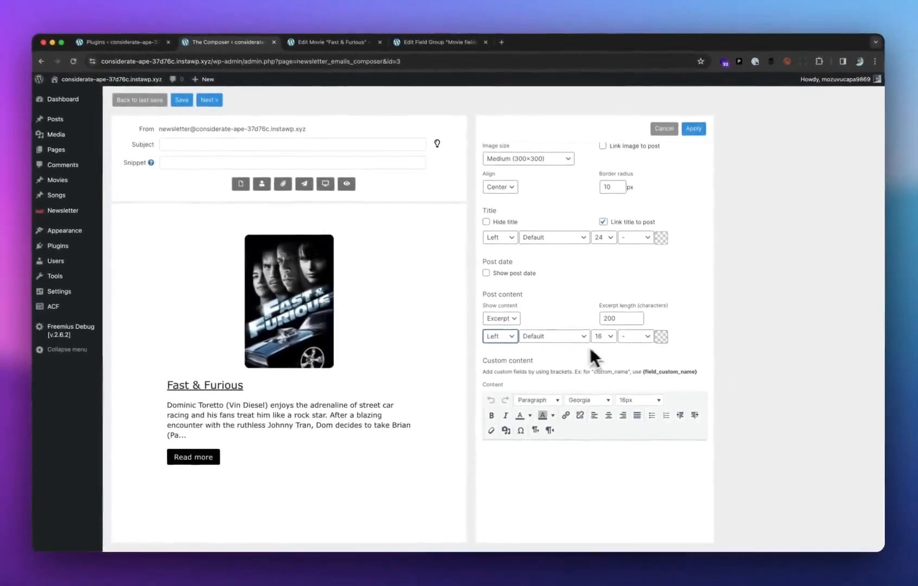
- Enter "This is some additional content." as the block's custom content
{"action": "scroll", "coordinate": [580, 350], "scroll_direction": "down", "scroll_amount": 3}
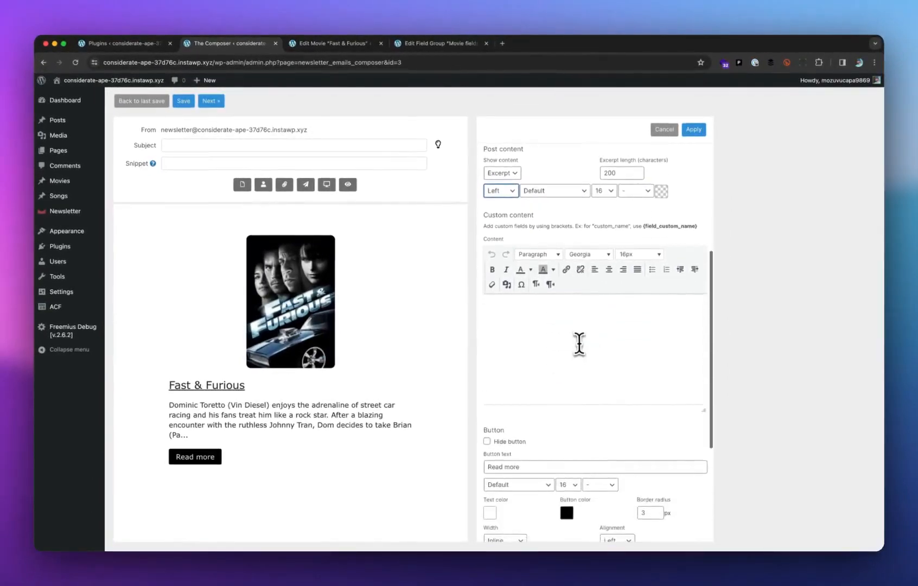
{"action": "left_click", "coordinate": [578, 339]}
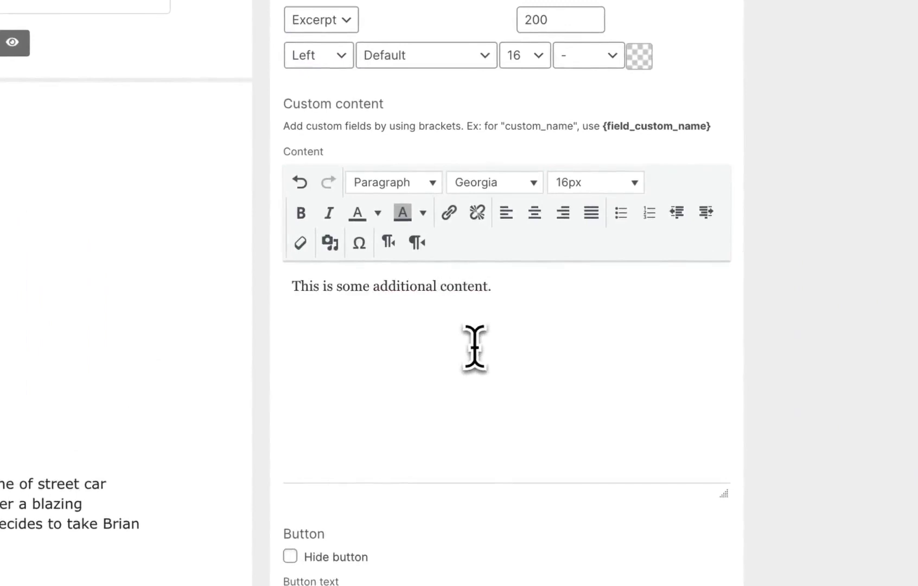
{"action": "left_click", "coordinate": [441, 283]}
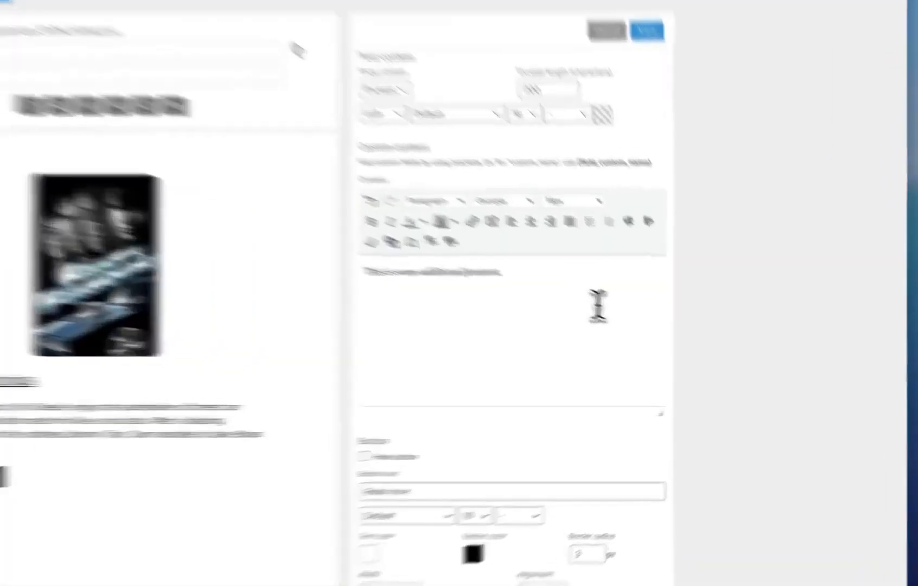
{"action": "left_click", "coordinate": [642, 318]}
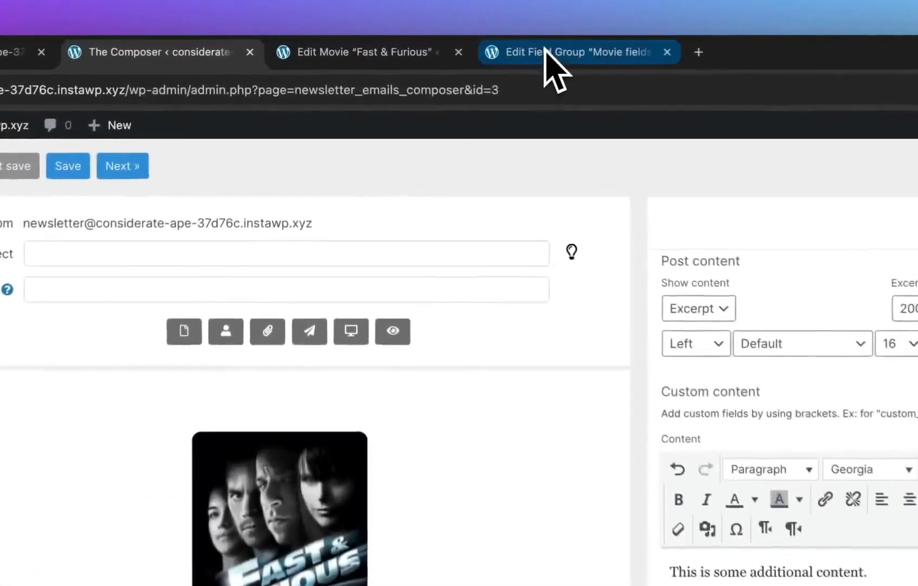
- Look up the custom field names in the ACF "Movie fields" group and return to the newsletter composer
{"action": "left_click", "coordinate": [424, 49]}
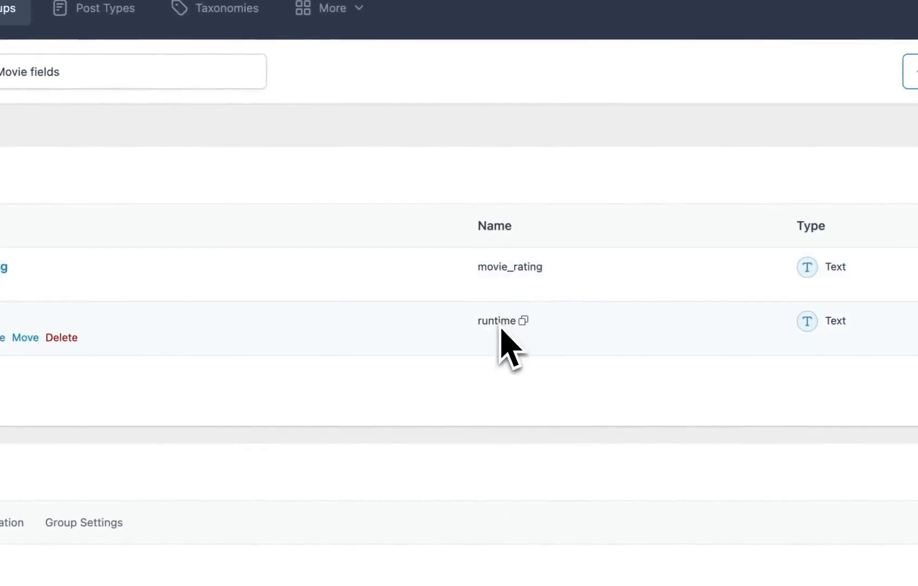
{"action": "left_click", "coordinate": [502, 267]}
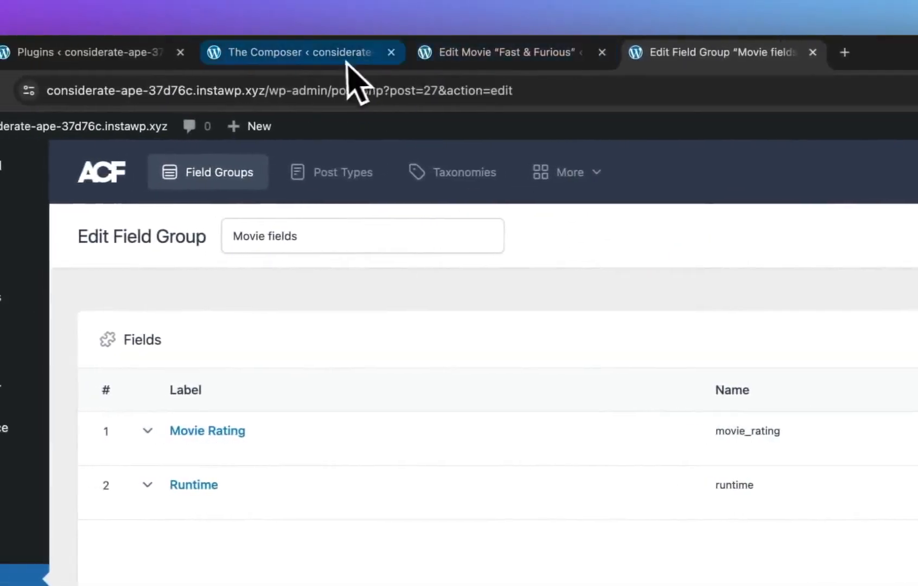
{"action": "left_click", "coordinate": [347, 61]}
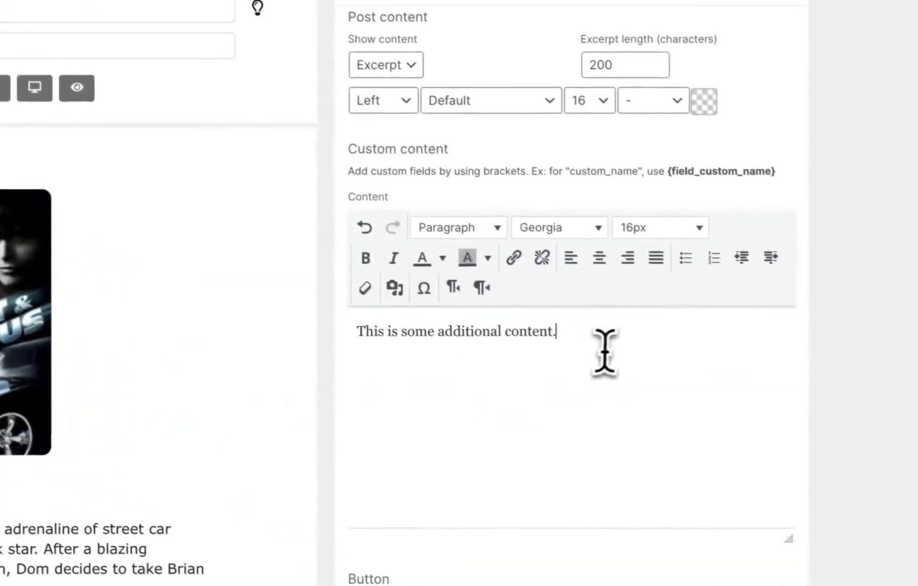
- Replace the custom content with "This movie is rated {field_movie_rating}."
{"action": "triple_click", "coordinate": [376, 336]}
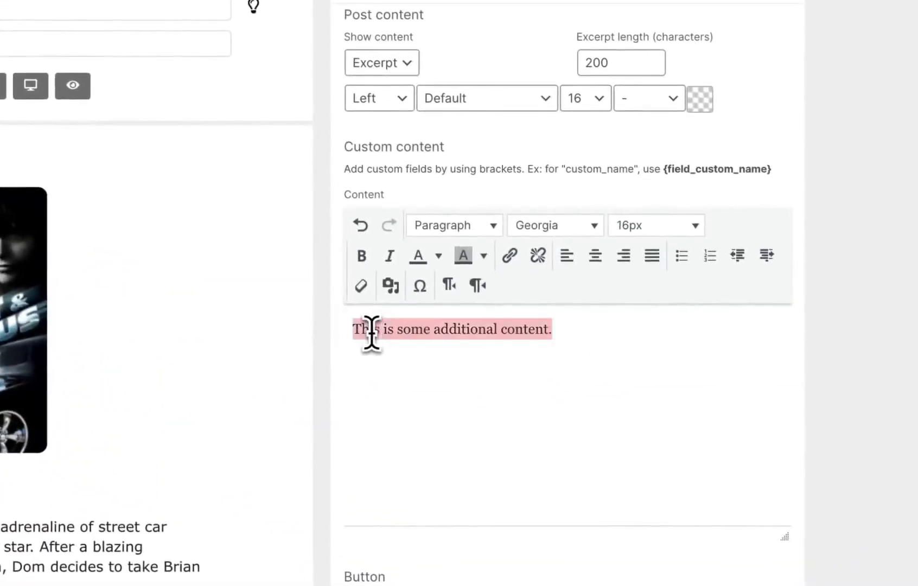
{"action": "left_click", "coordinate": [372, 333]}
{"action": "type", "text": "T"}
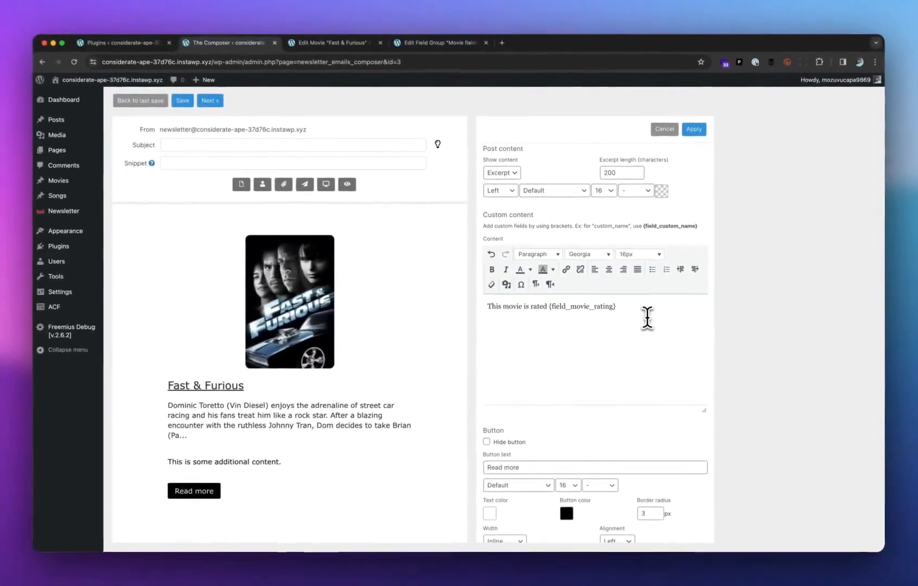
{"action": "type", "text": "."}
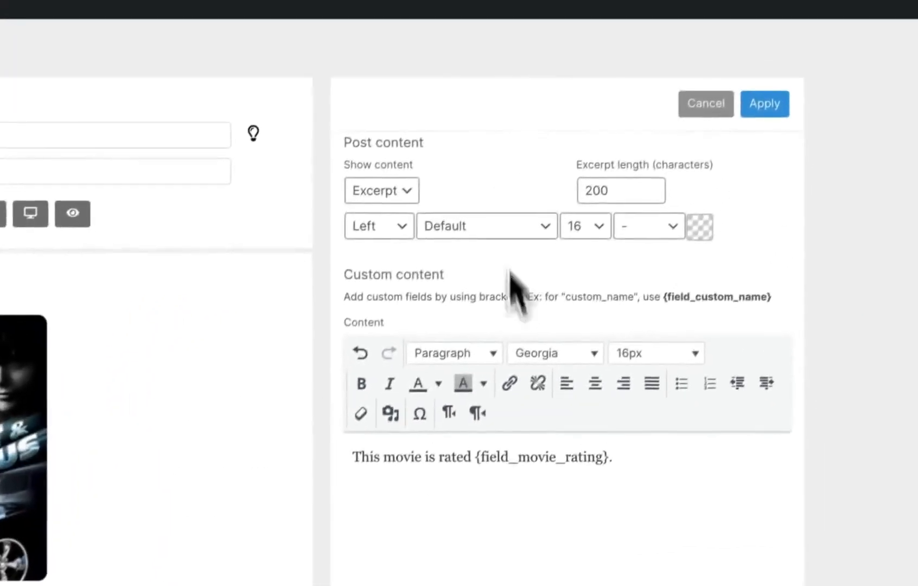
- Change the block's post ID so that it displays the Elf movie
{"action": "scroll", "coordinate": [573, 340], "scroll_direction": "up", "scroll_amount": 8}
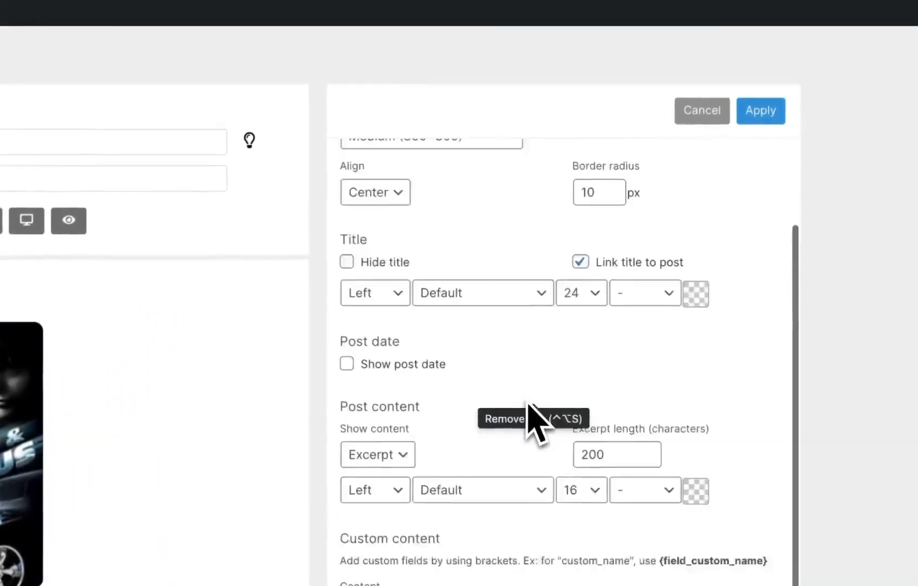
{"action": "left_click", "coordinate": [412, 207]}
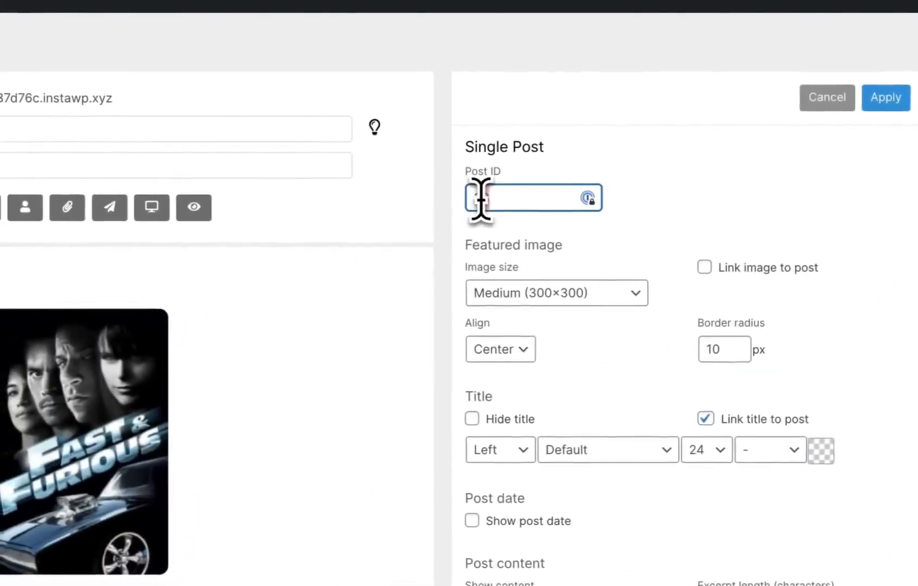
{"action": "left_click", "coordinate": [668, 193]}
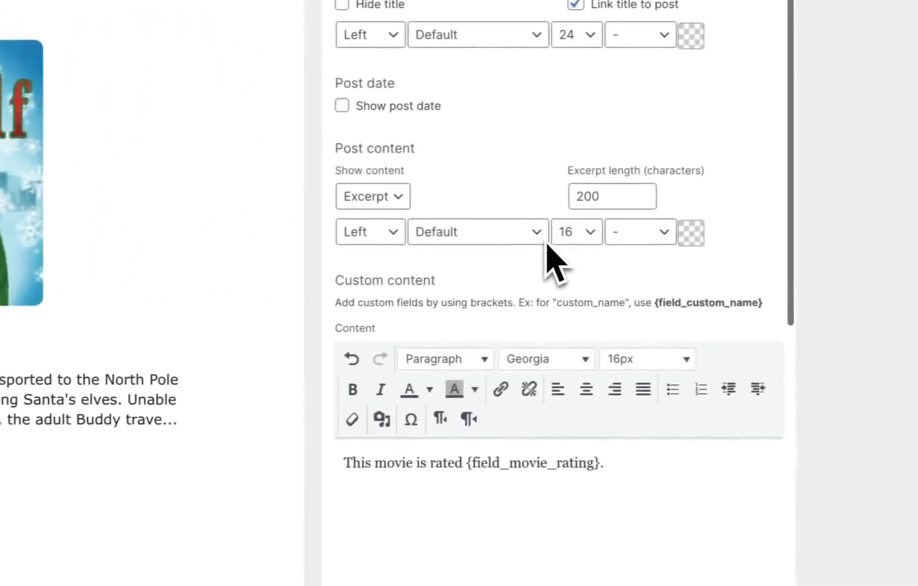
- Make the {field_movie_rating} placeholder in the custom content bold
{"action": "scroll", "coordinate": [547, 242], "scroll_direction": "down", "scroll_amount": 4}
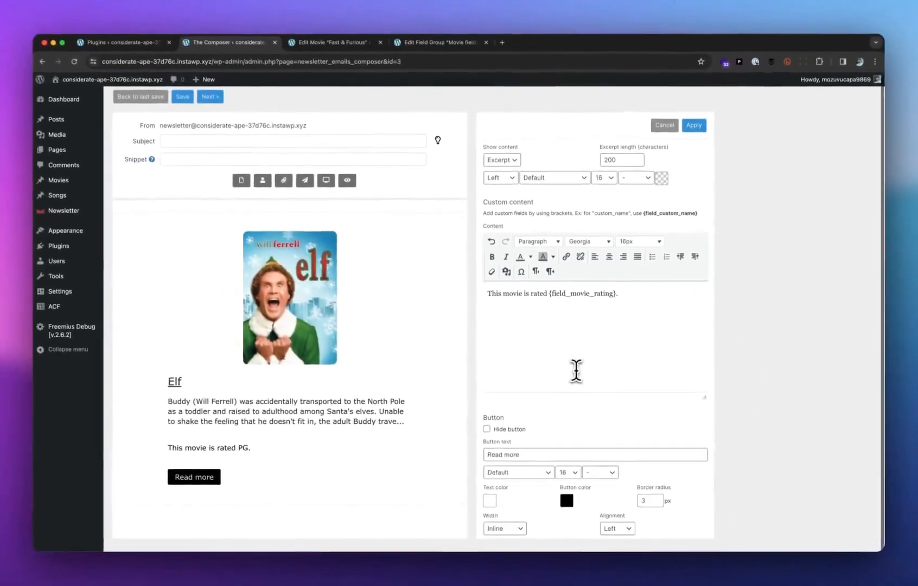
{"action": "scroll", "coordinate": [573, 344], "scroll_direction": "down", "scroll_amount": 1}
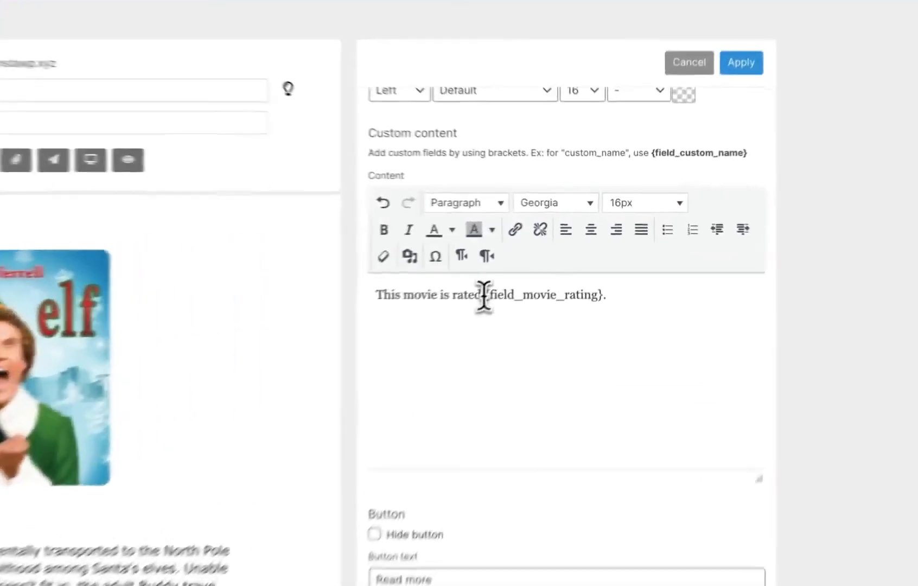
{"action": "left_click_drag", "start_coordinate": [549, 257], "coordinate": [617, 258]}
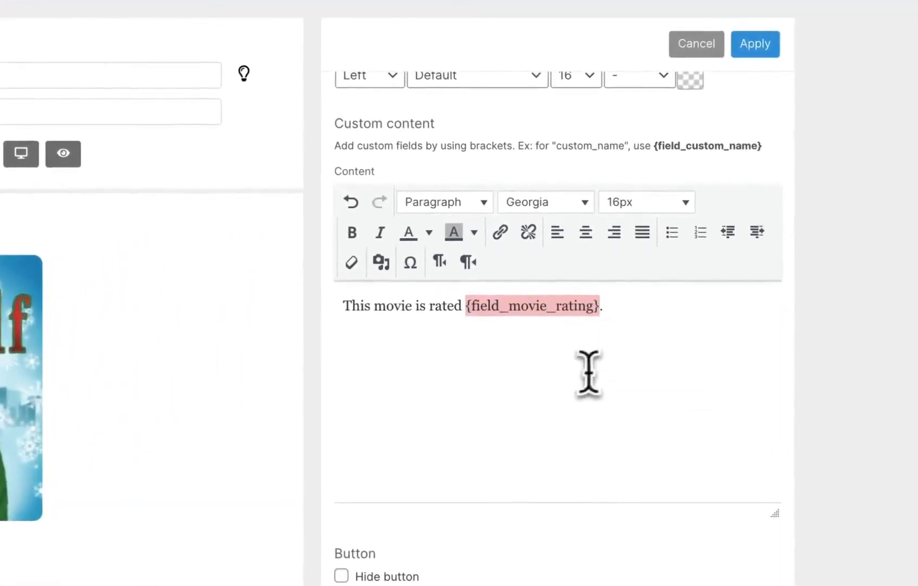
{"action": "left_click", "coordinate": [352, 233]}
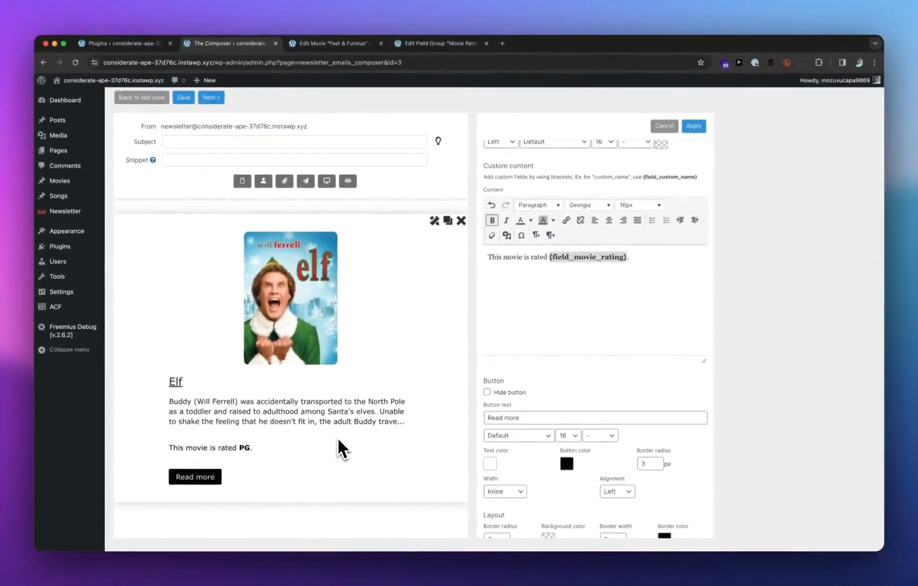
- Set the Read more button's text color to pale yellow and its button color to purple #6a329f
{"action": "scroll", "coordinate": [529, 350], "scroll_direction": "down", "scroll_amount": 4}
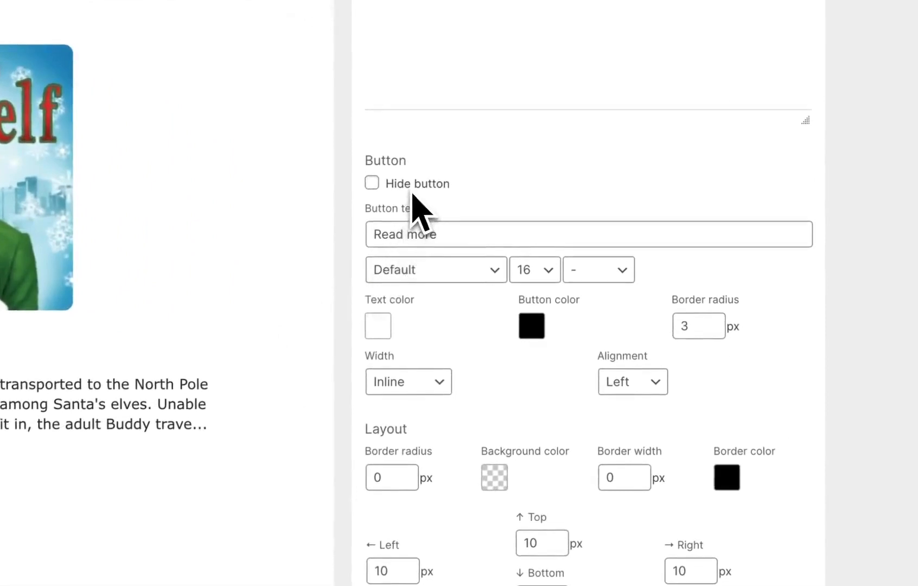
{"action": "left_click_drag", "start_coordinate": [441, 234], "coordinate": [371, 242]}
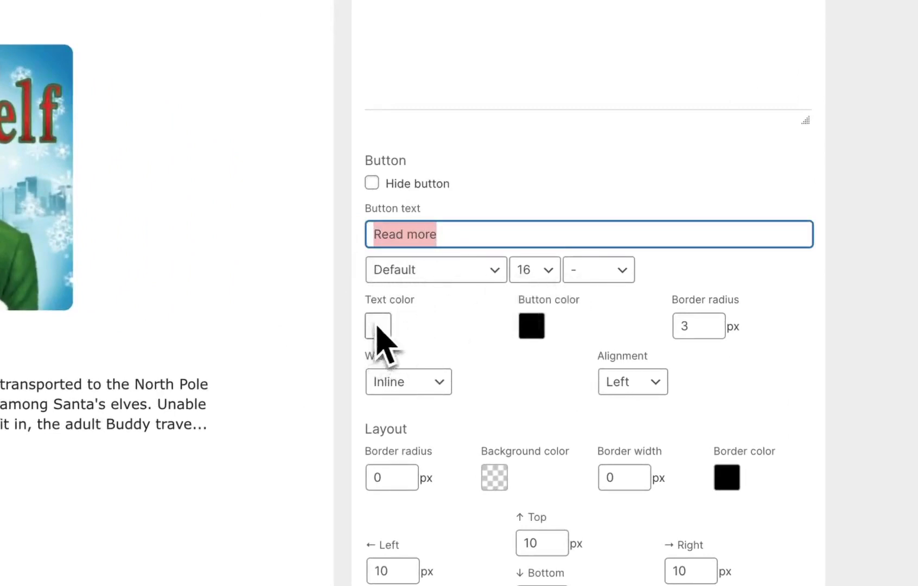
{"action": "left_click", "coordinate": [378, 329]}
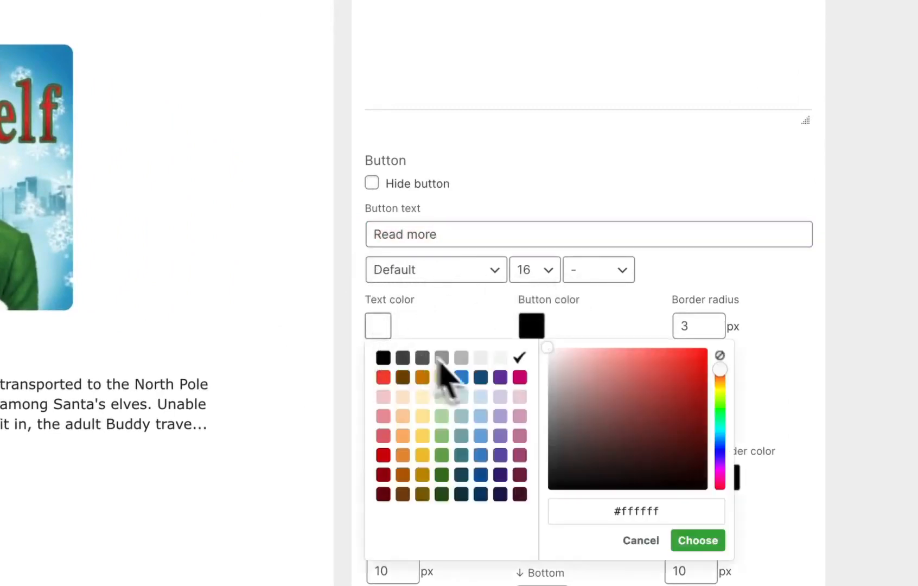
{"action": "left_click", "coordinate": [422, 397]}
{"action": "left_click", "coordinate": [512, 338]}
{"action": "left_click", "coordinate": [532, 326]}
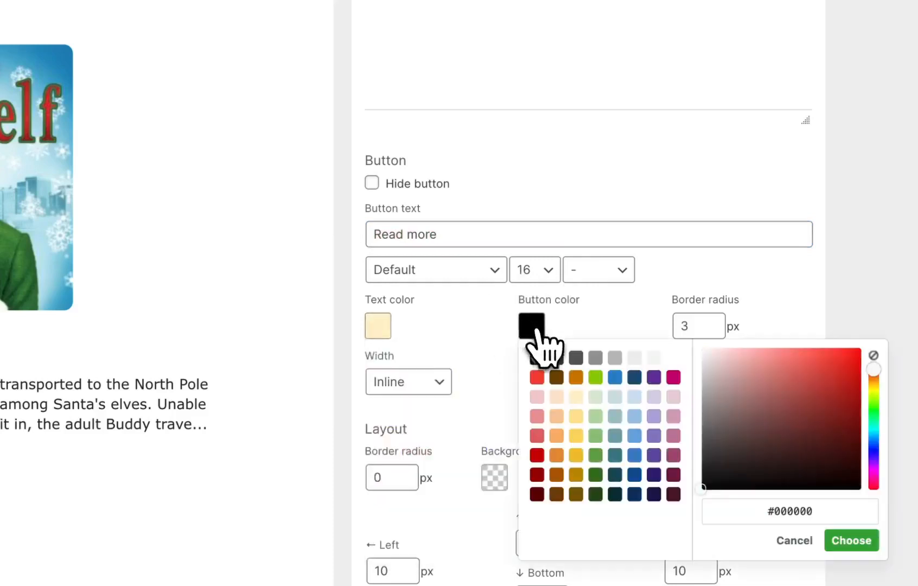
{"action": "left_click", "coordinate": [654, 377]}
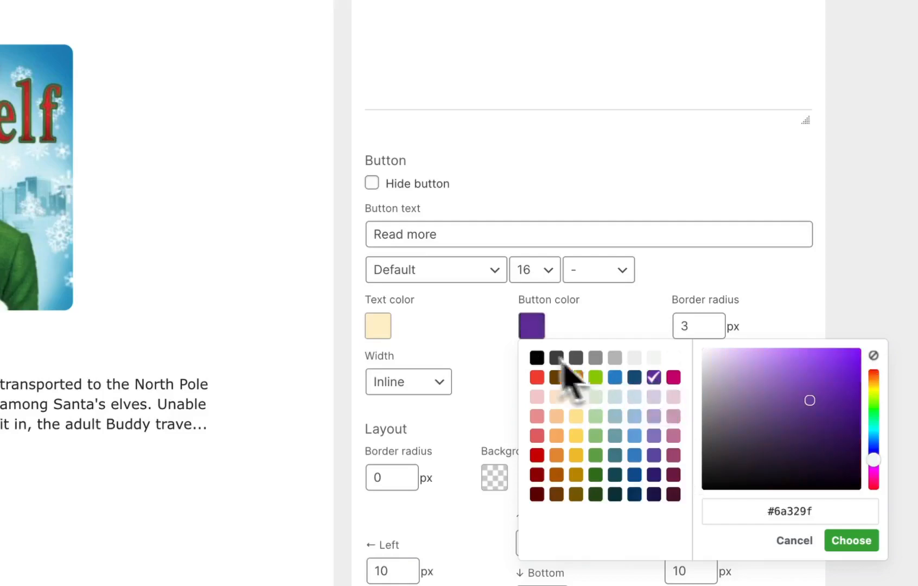
{"action": "left_click", "coordinate": [474, 330]}
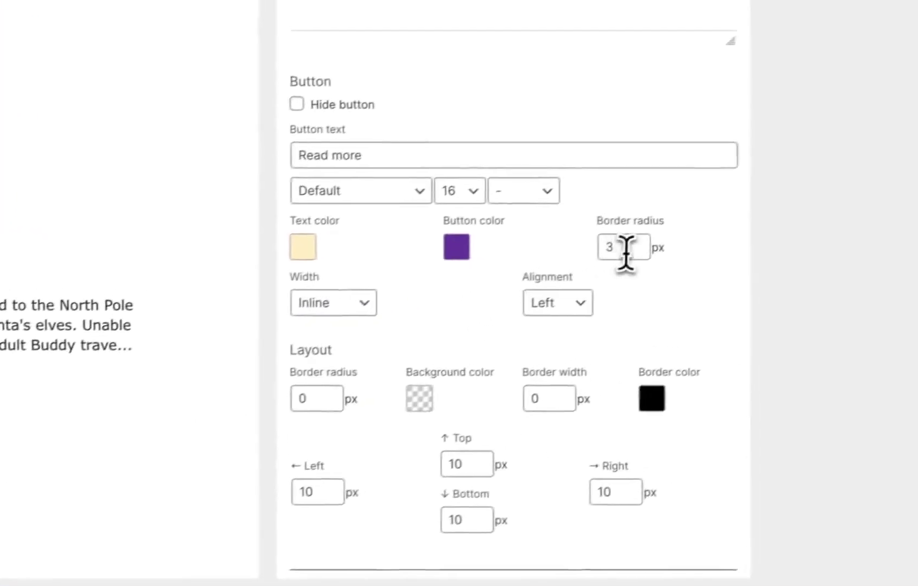
- Set the button's border radius to 1000 px and check its width and alignment options
{"action": "double_click", "coordinate": [705, 207]}
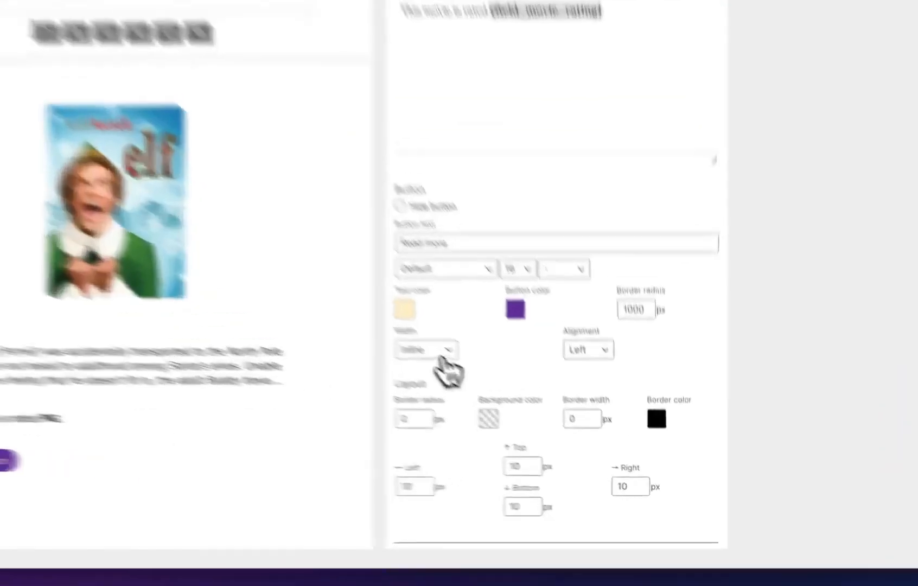
{"action": "left_click", "coordinate": [511, 401]}
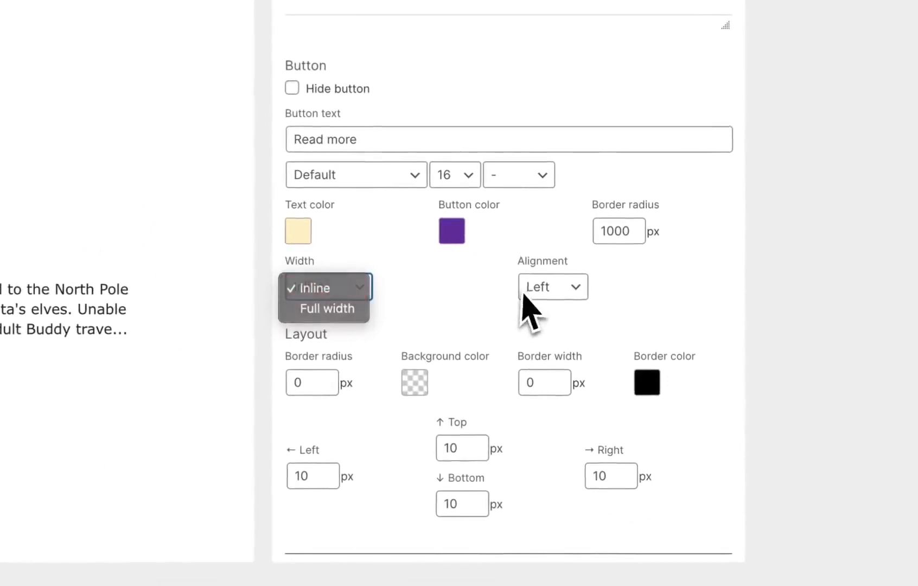
{"action": "left_click", "coordinate": [559, 291]}
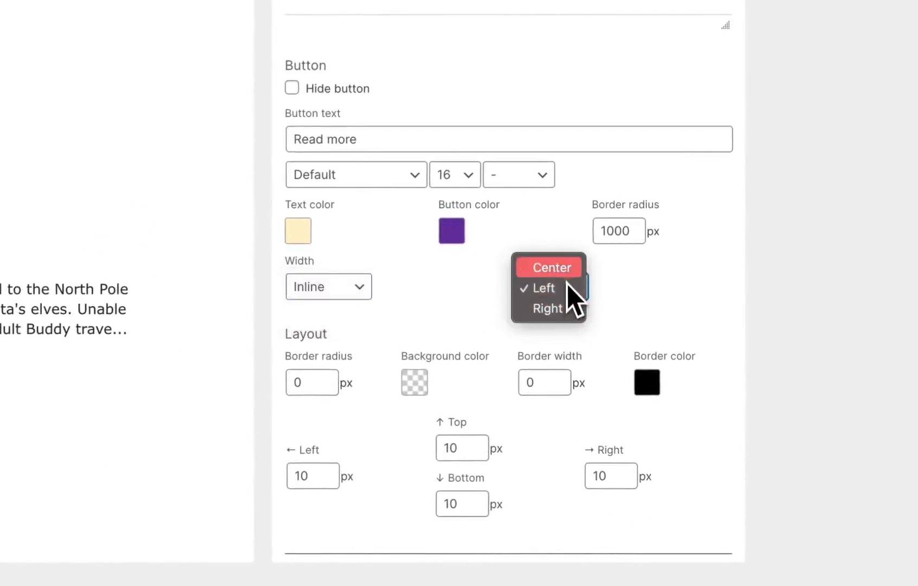
{"action": "left_click", "coordinate": [434, 310]}
- Set the button's width to Full width and its alignment to Center
{"action": "left_click", "coordinate": [353, 293]}
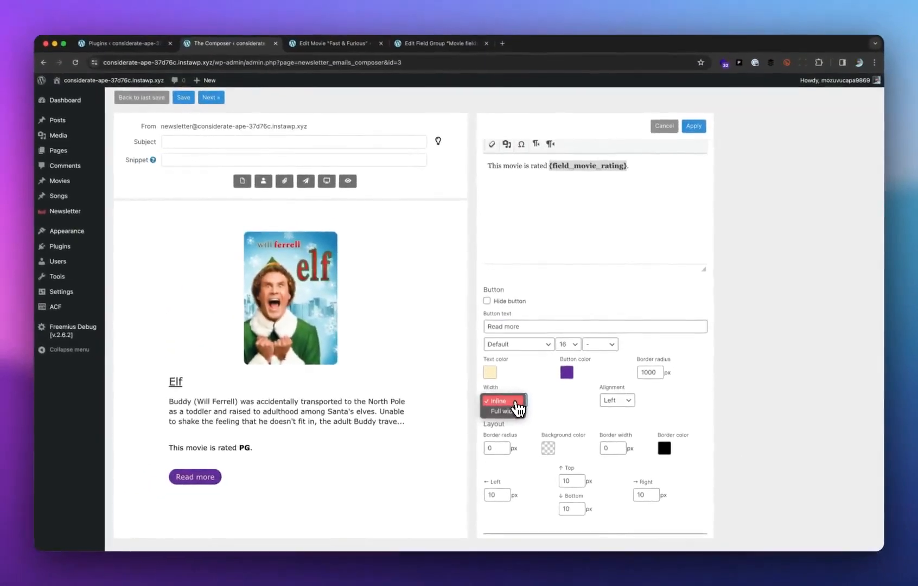
{"action": "left_click", "coordinate": [514, 411]}
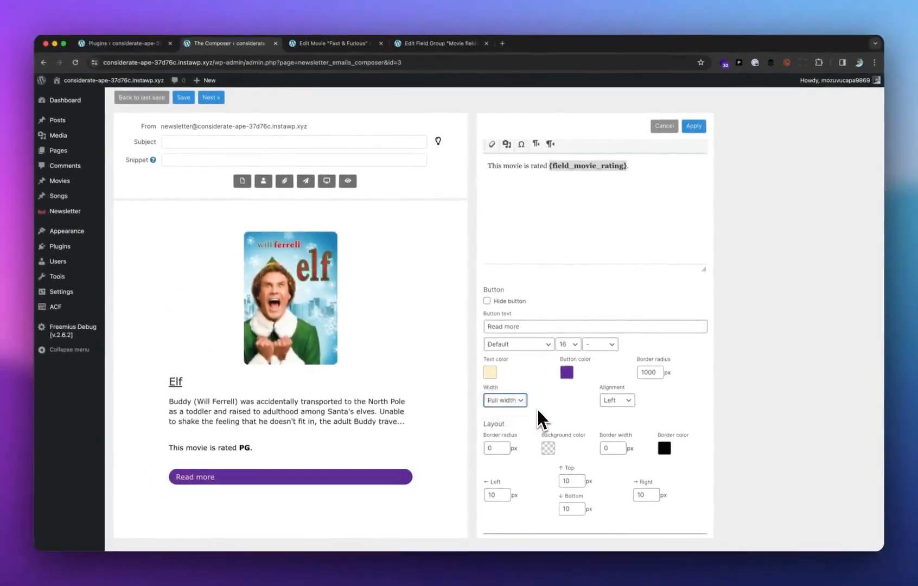
{"action": "left_click", "coordinate": [615, 401]}
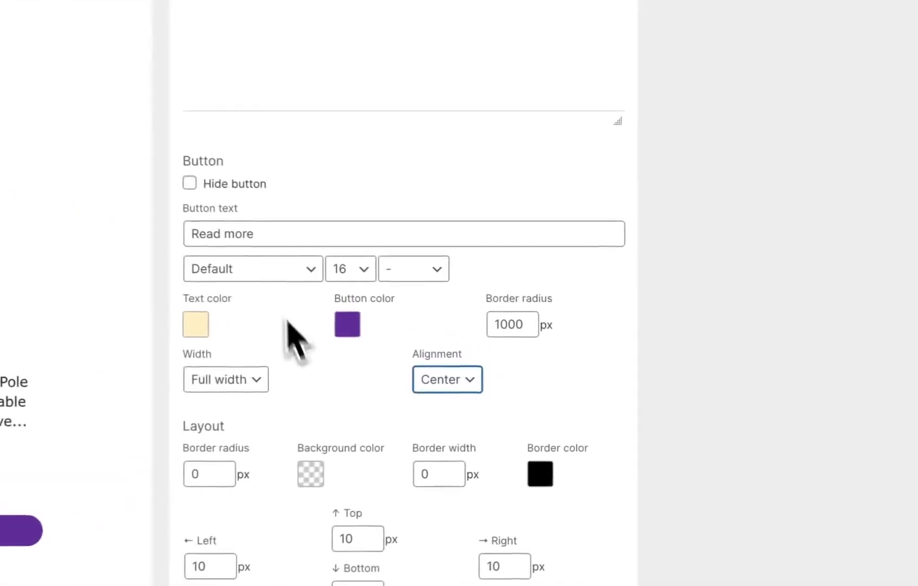
- Change the button text to "Read more about the movie {title}"
{"action": "left_click", "coordinate": [529, 326]}
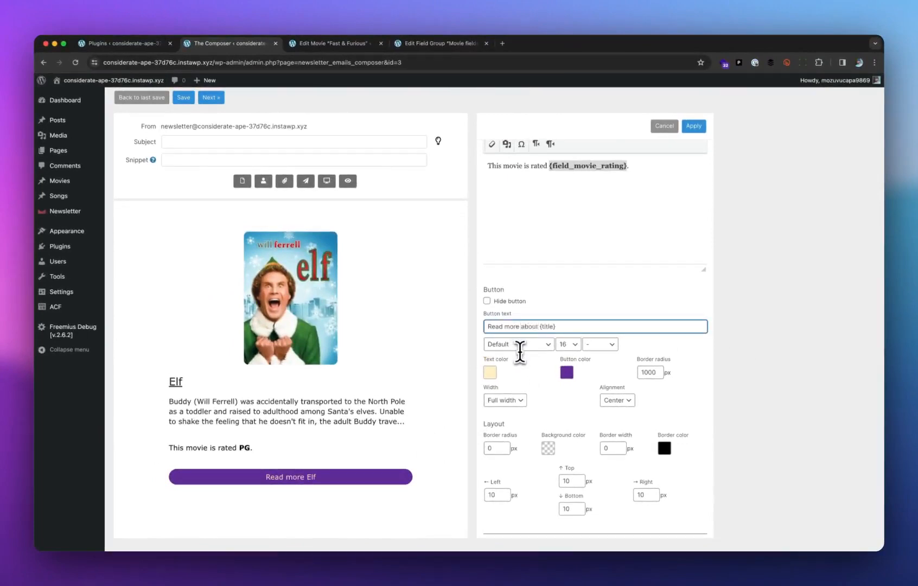
{"action": "left_click", "coordinate": [764, 330]}
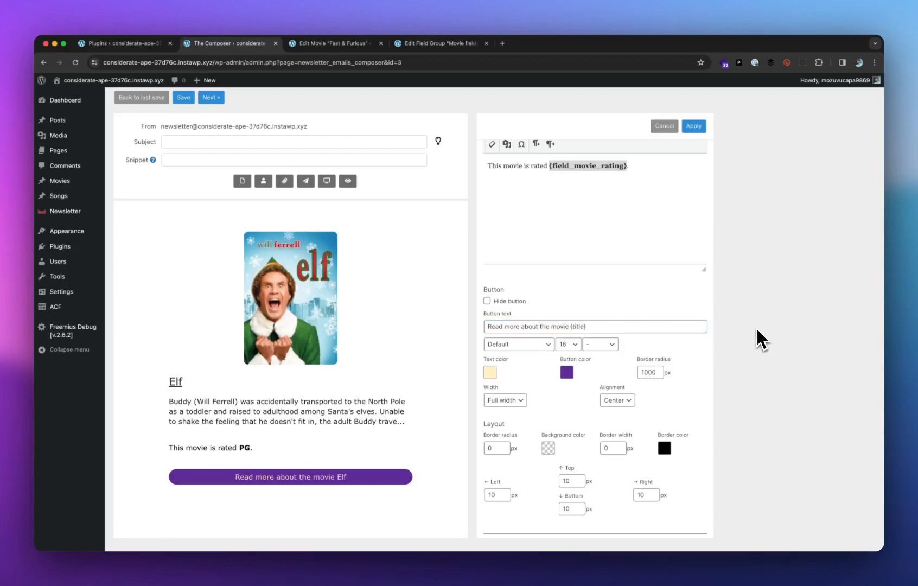
- Switch the Single Post block's post from Elf to the movie Fast & Furious
{"action": "scroll", "coordinate": [608, 245], "scroll_direction": "up", "scroll_amount": 10}
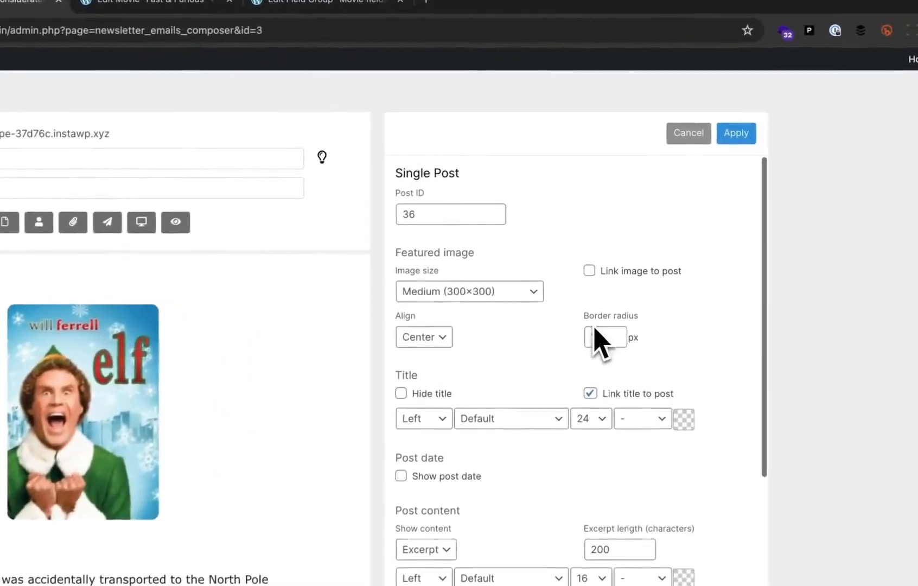
{"action": "left_click", "coordinate": [413, 215]}
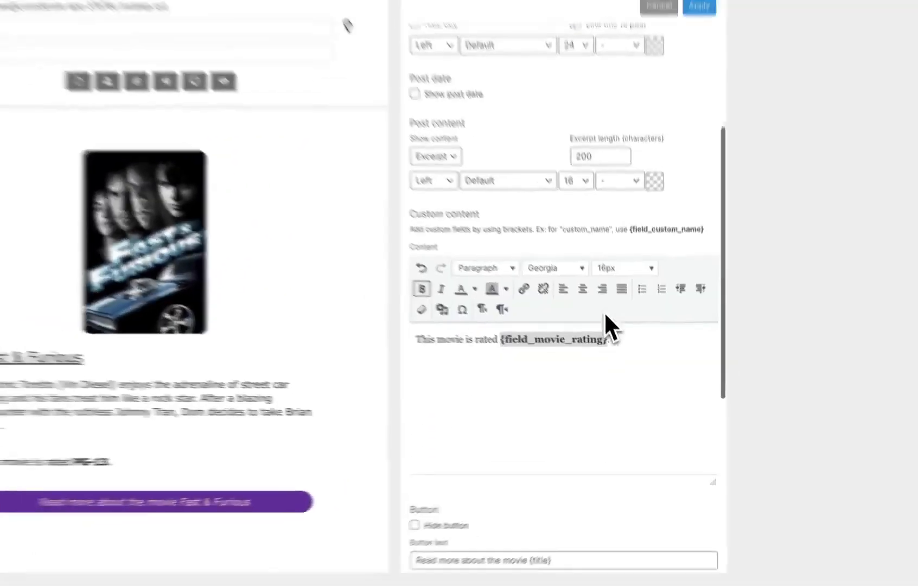
- Give the block's layout a light gray background color, trying a very pale gray before choosing a slightly darker one
{"action": "scroll", "coordinate": [596, 289], "scroll_direction": "down", "scroll_amount": 5}
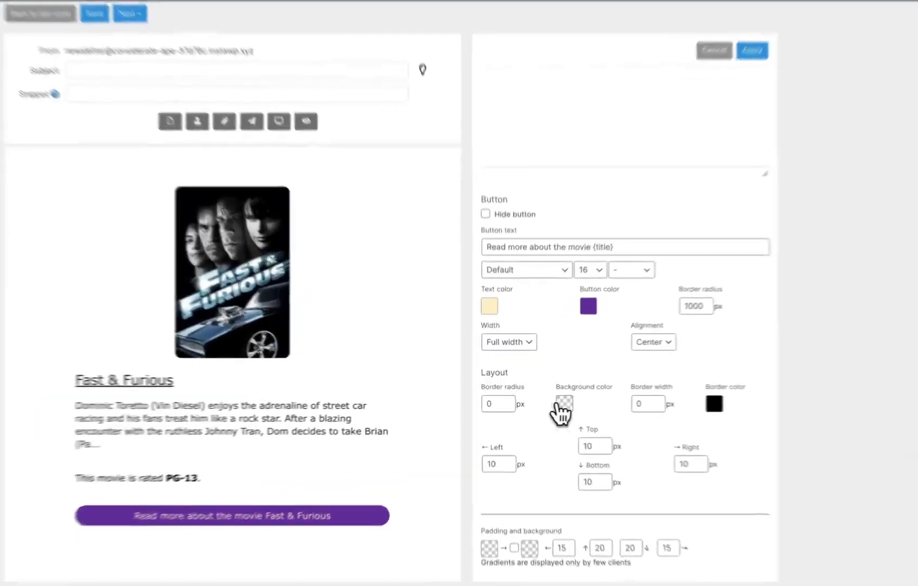
{"action": "left_click", "coordinate": [548, 400]}
{"action": "left_click", "coordinate": [668, 430]}
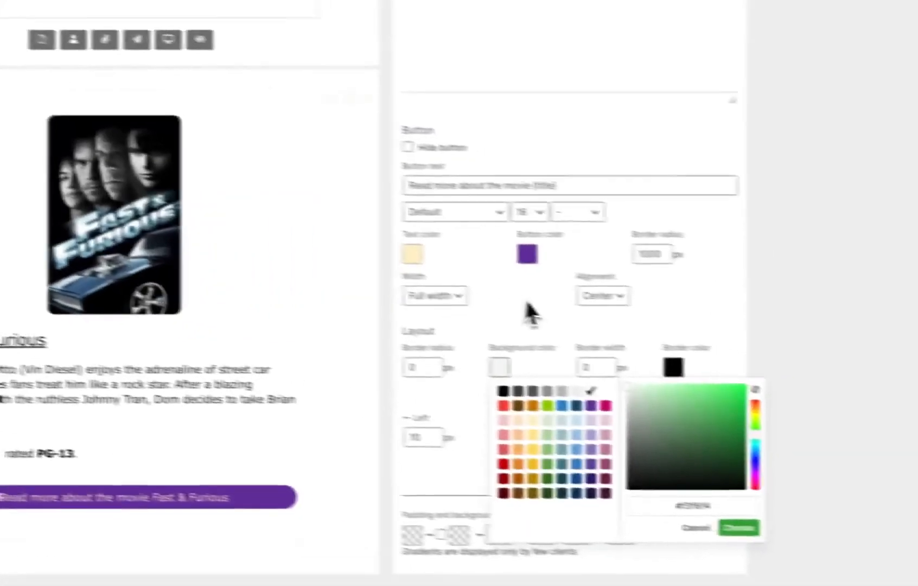
{"action": "left_click", "coordinate": [720, 338]}
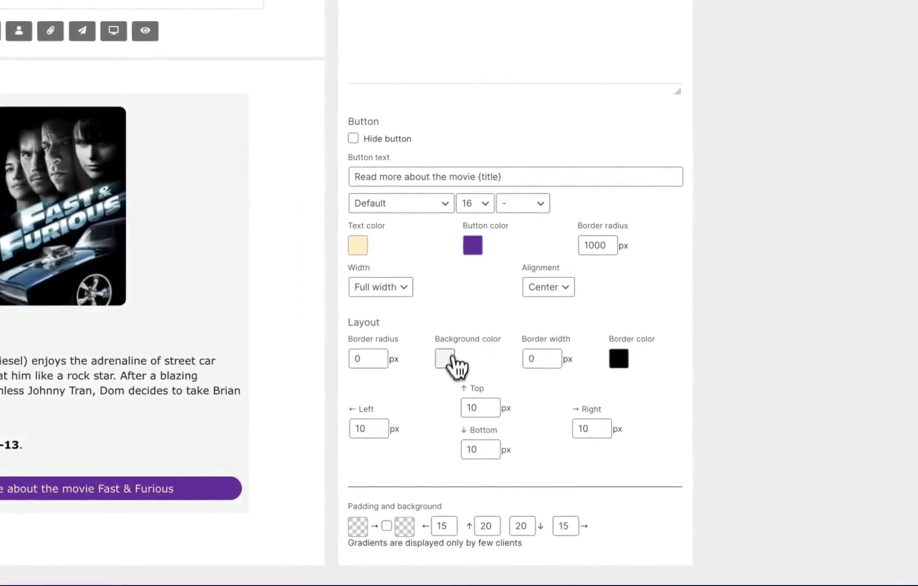
{"action": "left_click", "coordinate": [450, 362]}
{"action": "left_click", "coordinate": [520, 383]}
{"action": "left_click", "coordinate": [477, 305]}
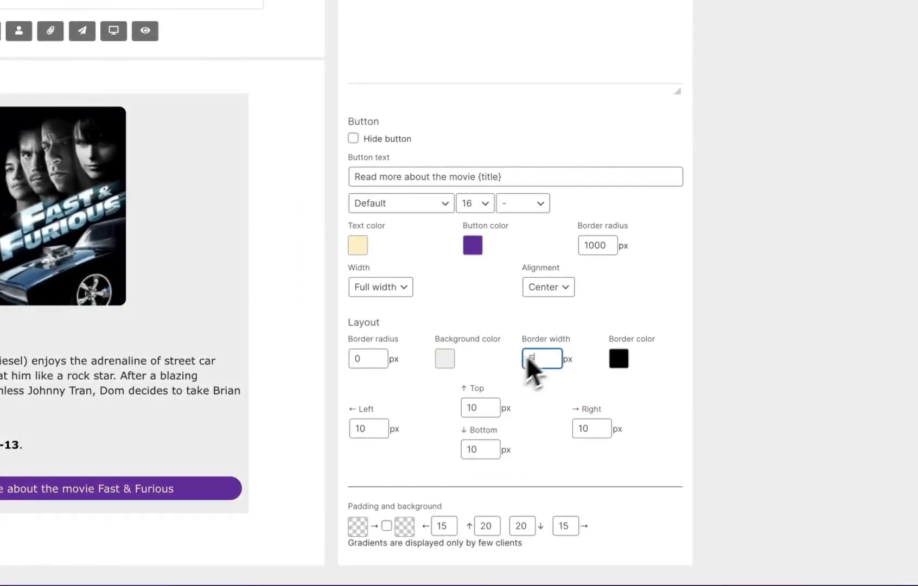
- Give the block's layout a 5 px purple border with a 10 px border radius
{"action": "type", "text": "5"}
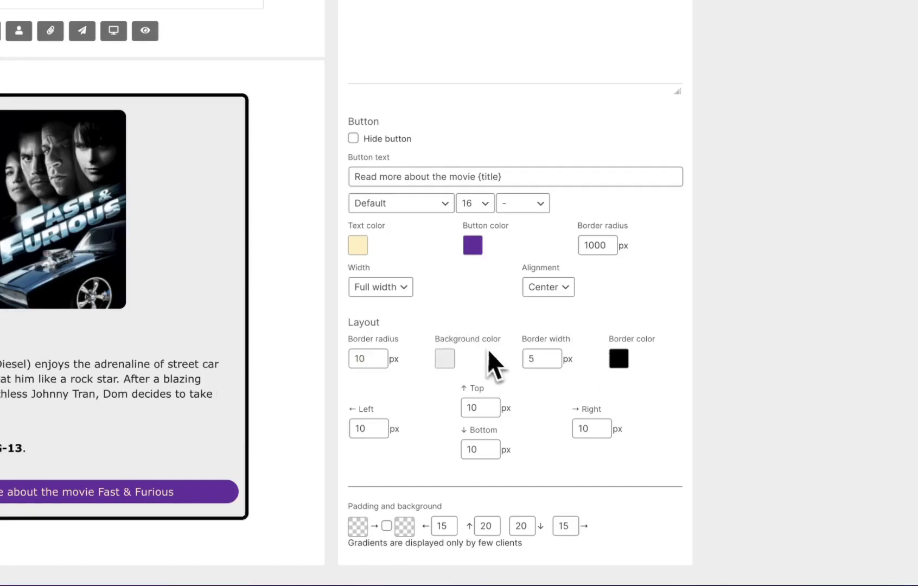
{"action": "left_click", "coordinate": [620, 359]}
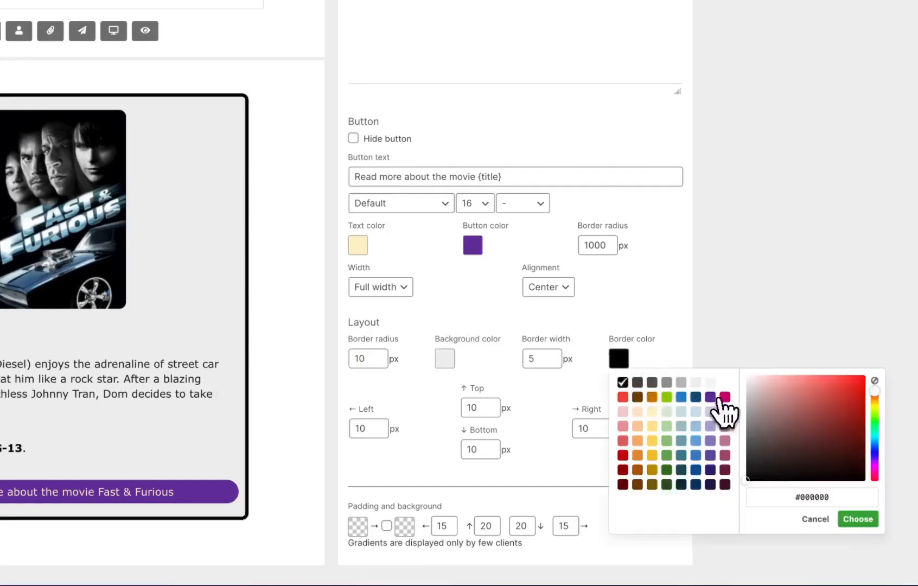
{"action": "left_click", "coordinate": [711, 396]}
{"action": "left_click", "coordinate": [663, 319]}
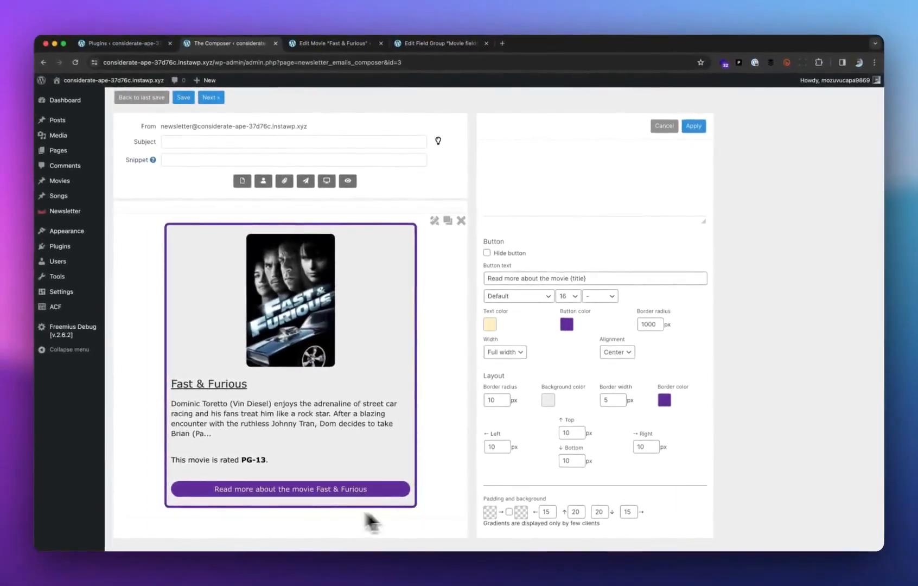
- Set the layout's left, top, bottom and right spacing to 30 px each
{"action": "double_click", "coordinate": [493, 447]}
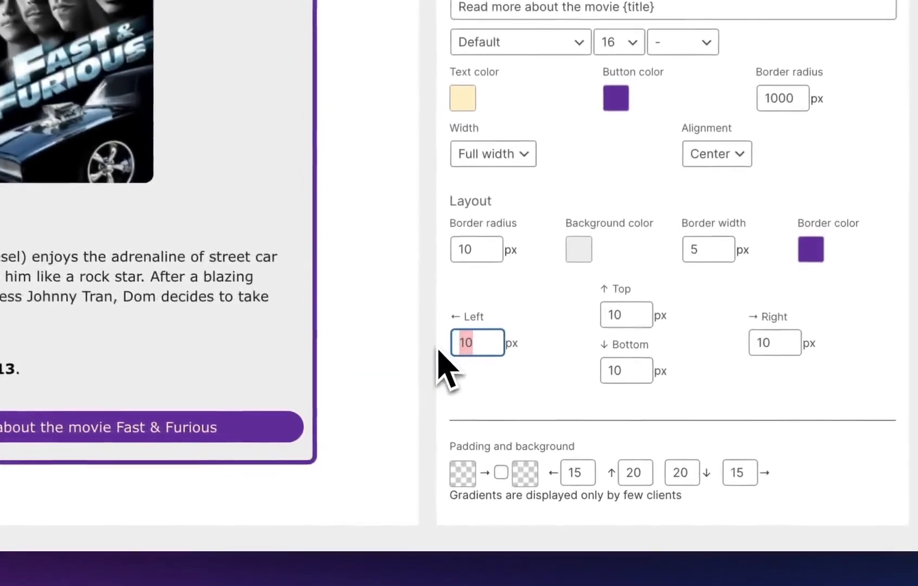
{"action": "type", "text": "30"}
{"action": "key", "text": "Tab"}
{"action": "type", "text": "30"}
{"action": "key", "text": "Tab"}
{"action": "type", "text": "30"}
{"action": "key", "text": "Tab"}
{"action": "type", "text": "30"}
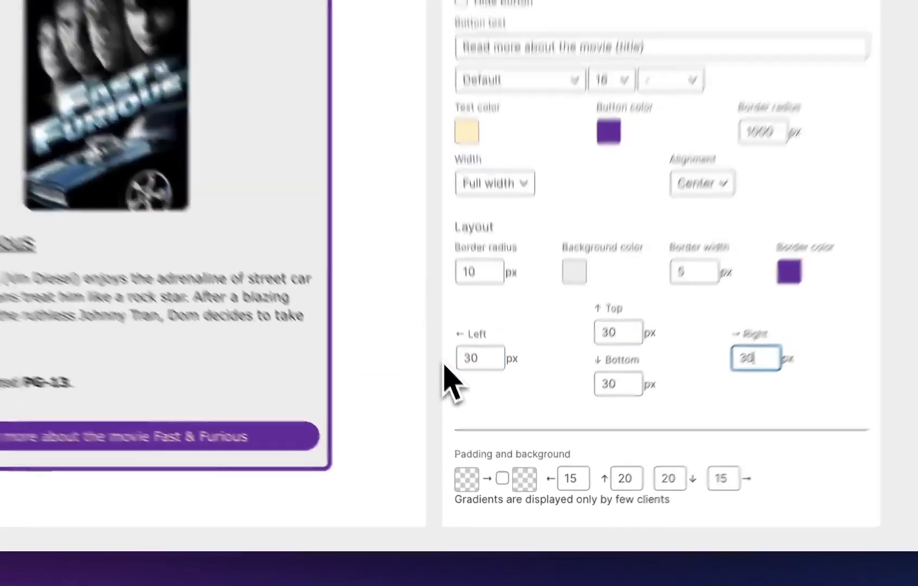